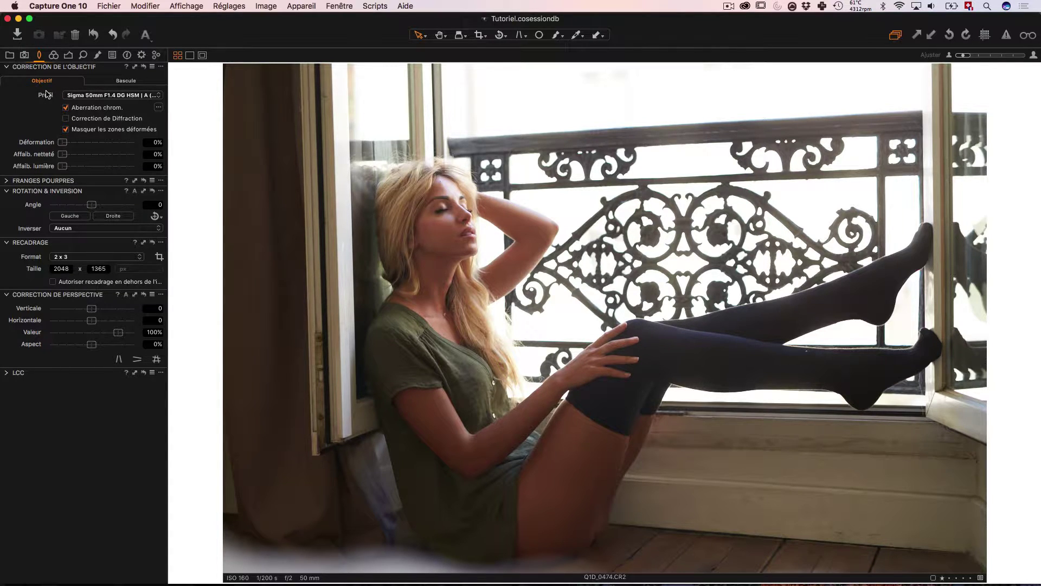
Switch the lens profile to Generic and browse the profile lists of the lens manufacturers
{"action": "left_click", "coordinate": [93, 96]}
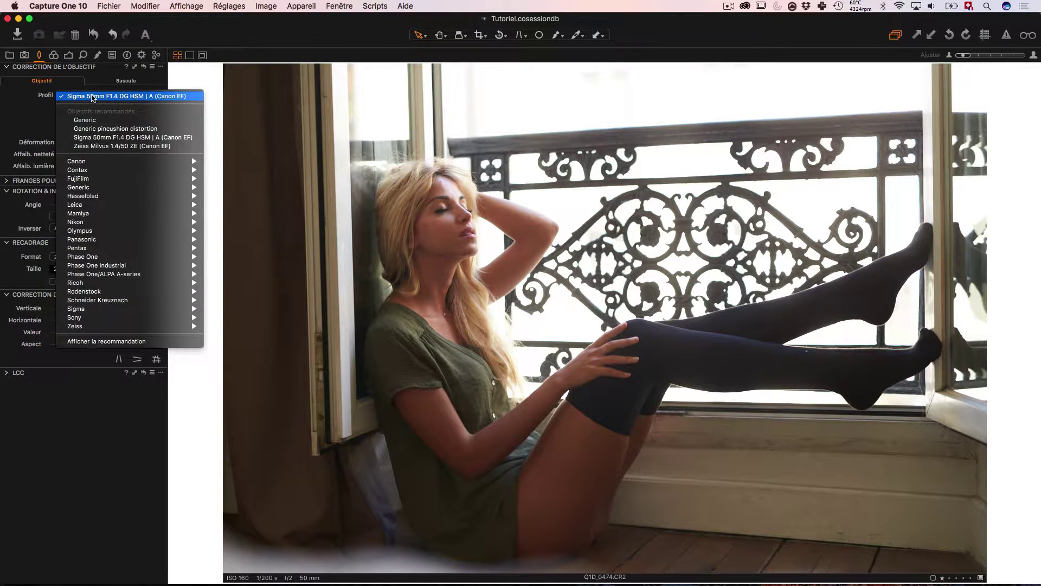
{"action": "left_click", "coordinate": [100, 120]}
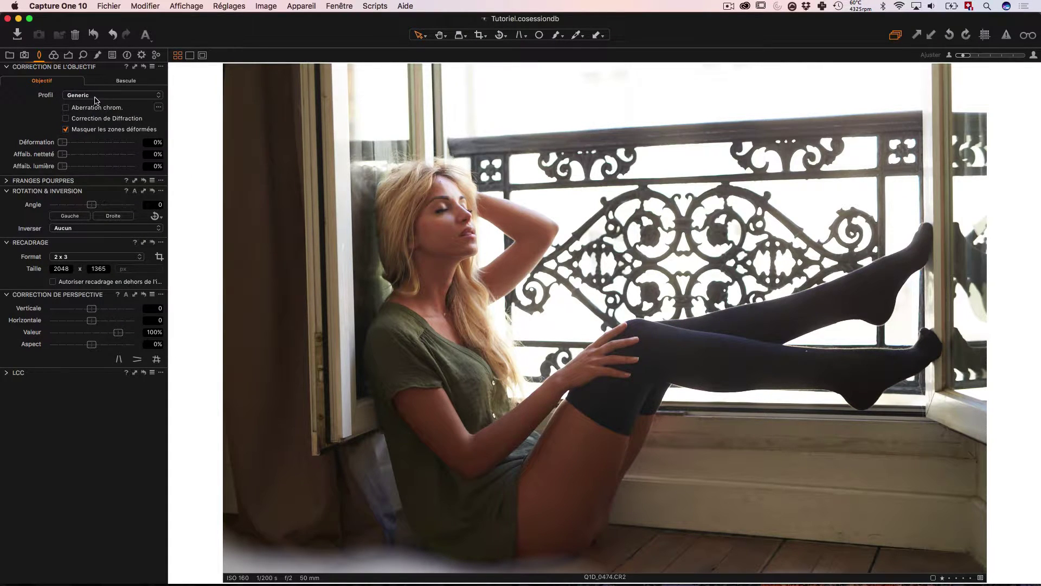
{"action": "left_click", "coordinate": [96, 97]}
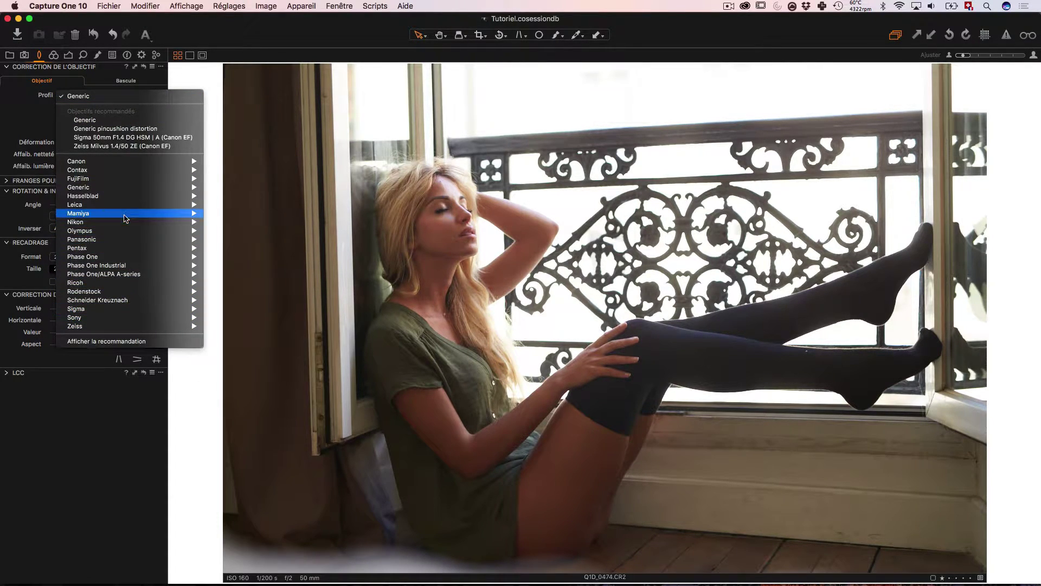
{"action": "mouse_move", "coordinate": [124, 215]}
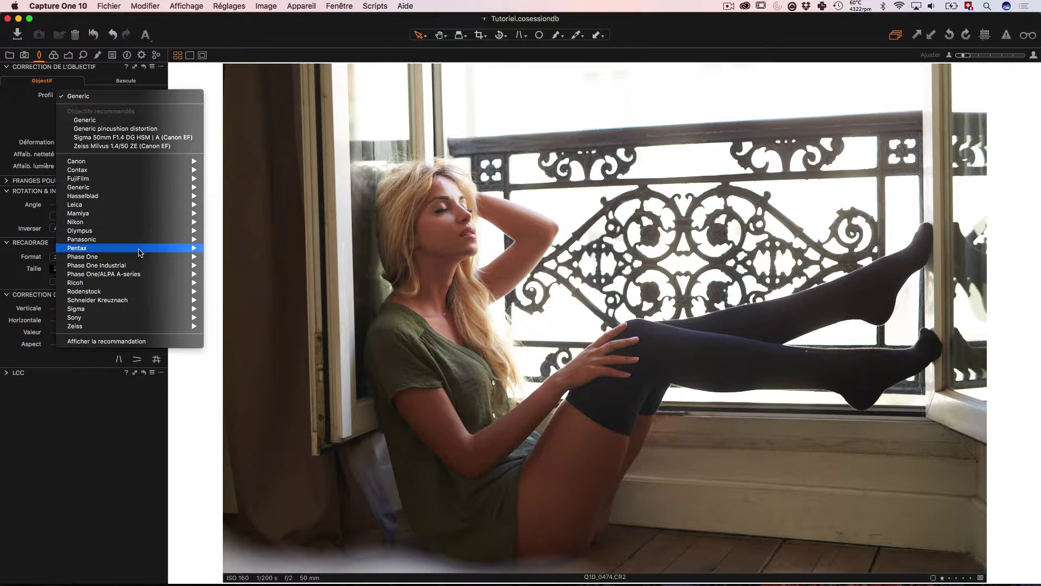
{"action": "mouse_move", "coordinate": [140, 241]}
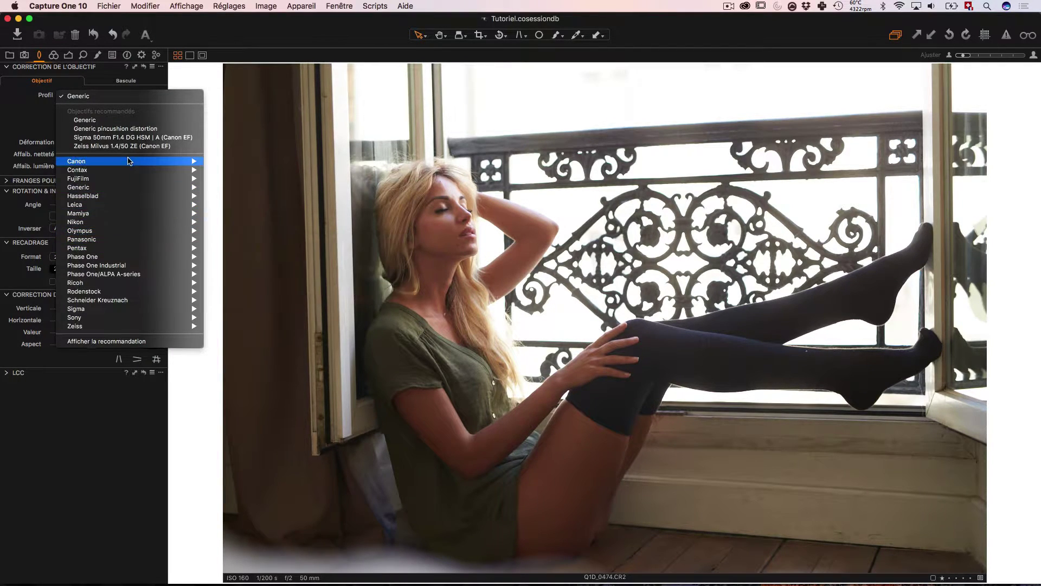
{"action": "mouse_move", "coordinate": [138, 294]}
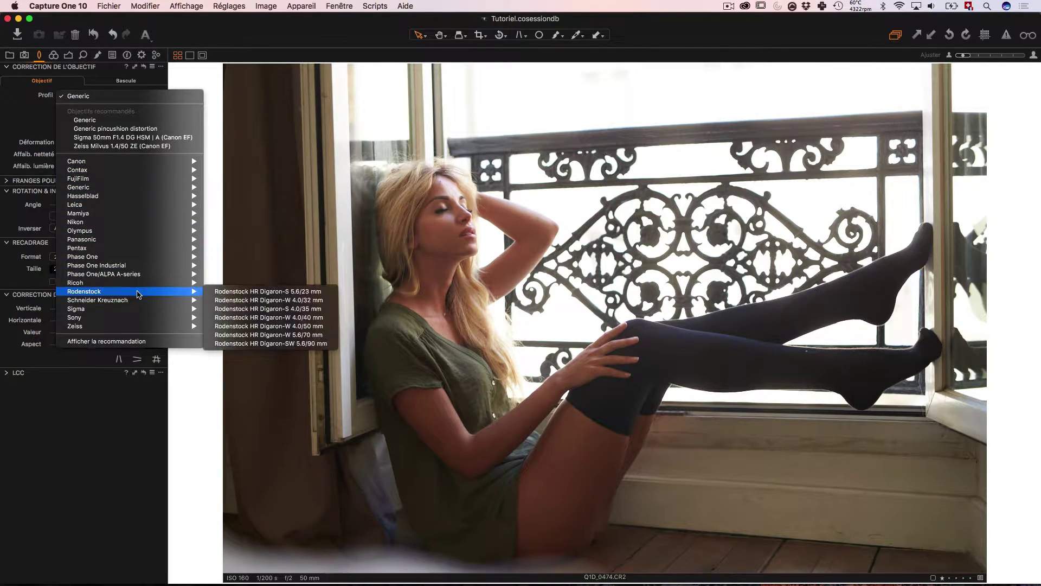
{"action": "left_click", "coordinate": [41, 109]}
Select the Sigma 50mm F1.4 DG HSM | A (Canon EF) lens profile and run the chromatic aberration analysis
{"action": "left_click", "coordinate": [98, 96]}
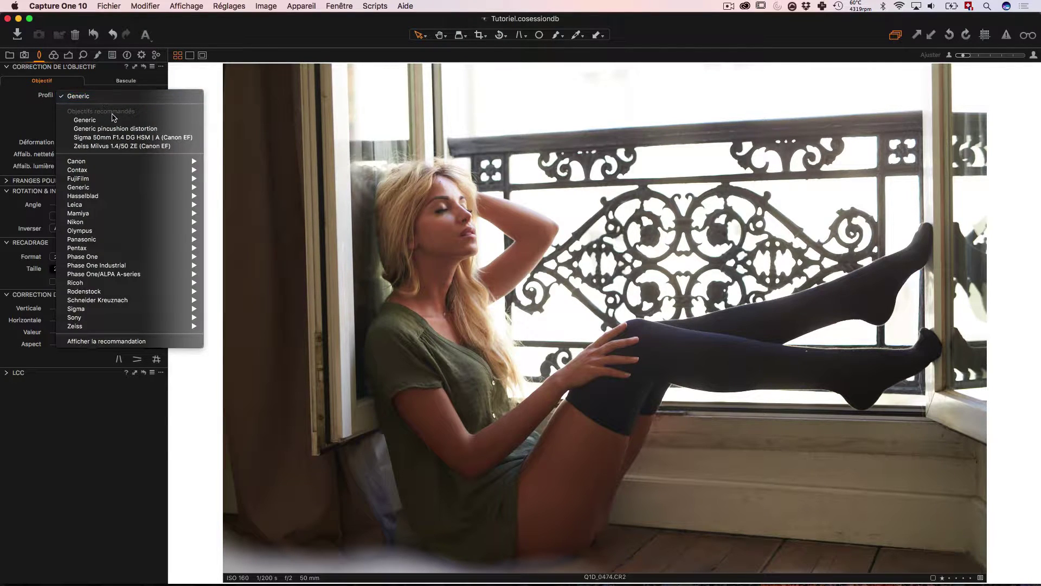
{"action": "left_click", "coordinate": [132, 138]}
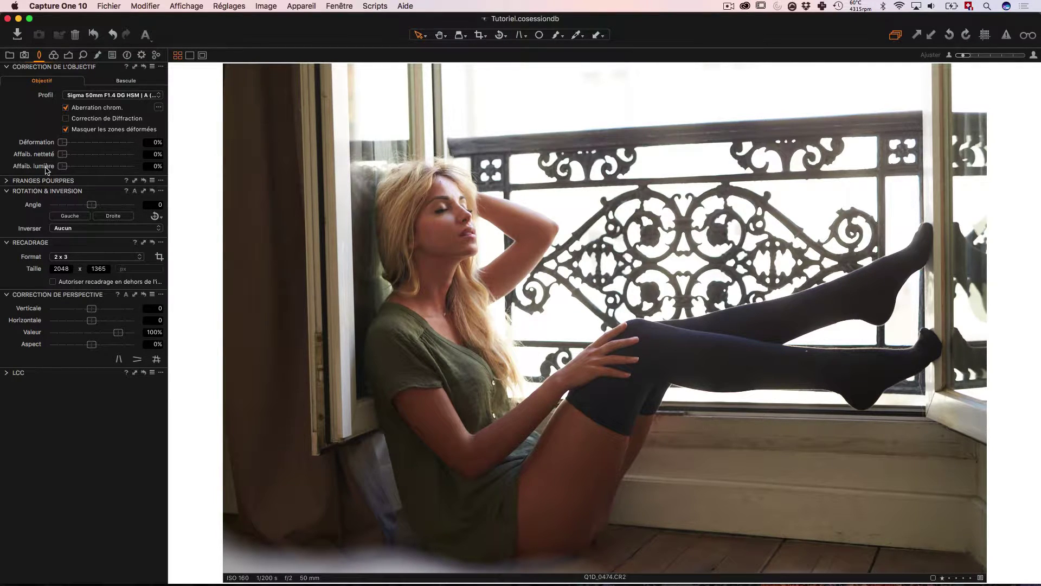
{"action": "left_click", "coordinate": [159, 110]}
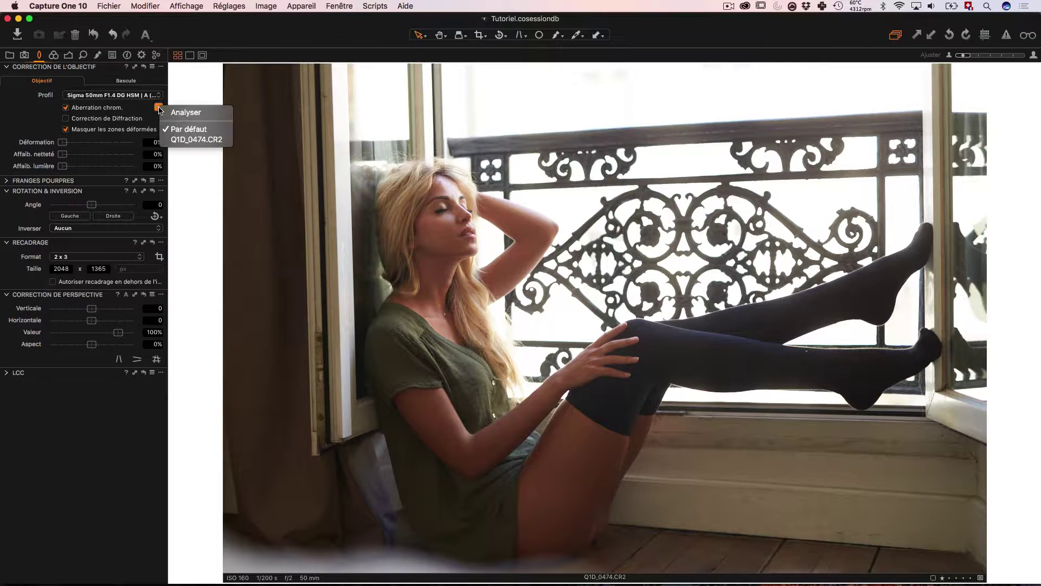
{"action": "left_click", "coordinate": [196, 115]}
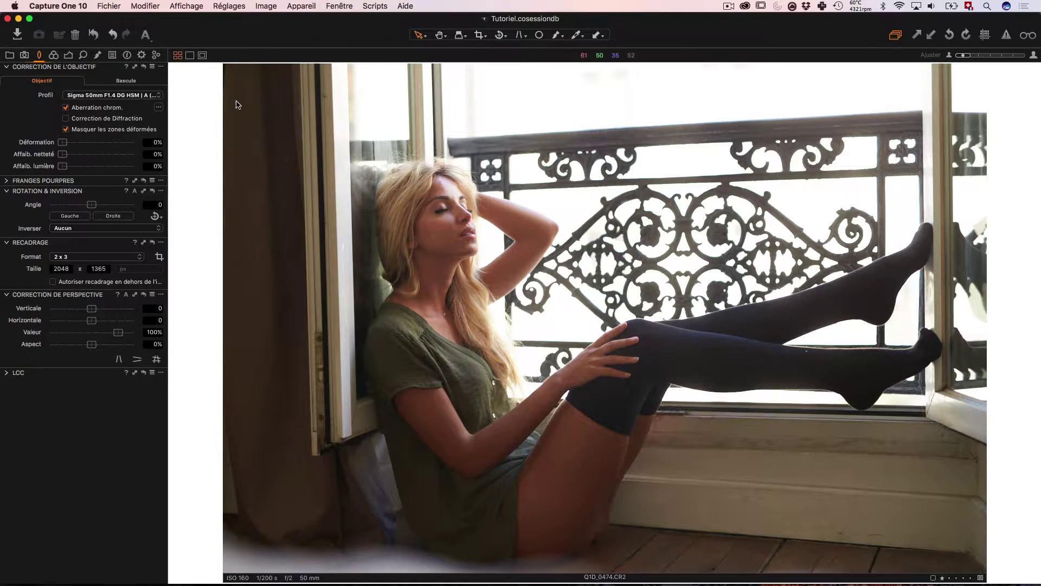
Set the lens distortion correction (Déformation) to 100%
{"action": "left_click", "coordinate": [86, 131]}
{"action": "left_click", "coordinate": [151, 142]}
{"action": "key", "text": "Return"}
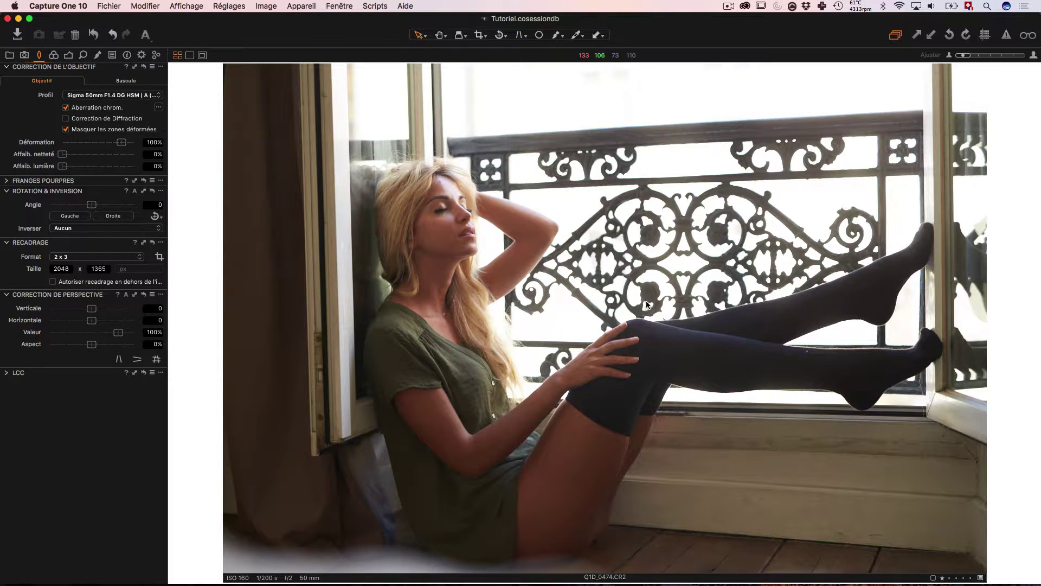
Try the sharpness falloff correction (Affaib. netteté) at 100% and return it to 0%
{"action": "left_click", "coordinate": [149, 154]}
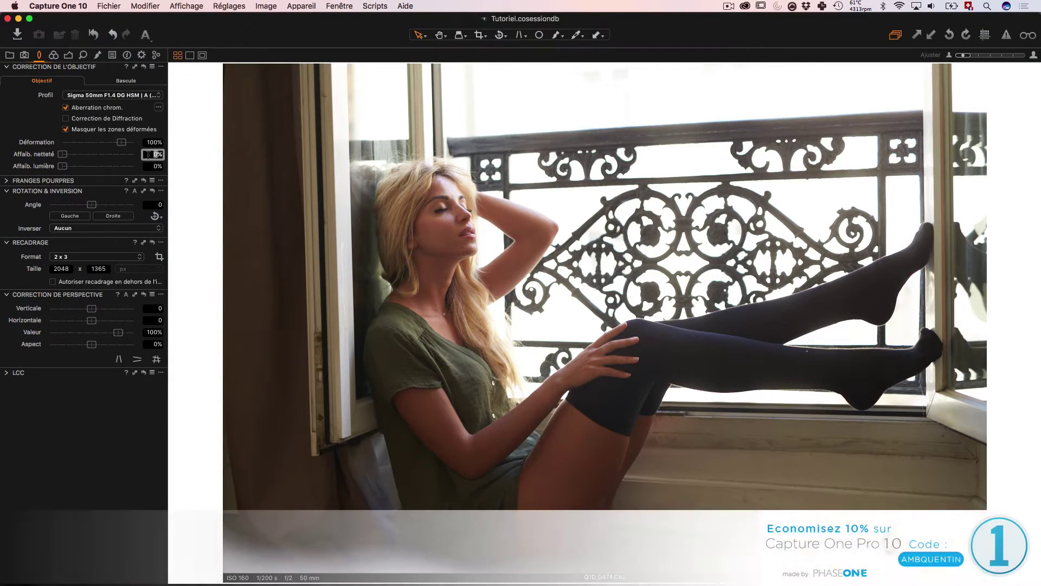
{"action": "type", "text": "100"}
{"action": "key", "text": "Return"}
{"action": "left_click", "coordinate": [152, 154]}
{"action": "type", "text": "0"}
{"action": "key", "text": "Return"}
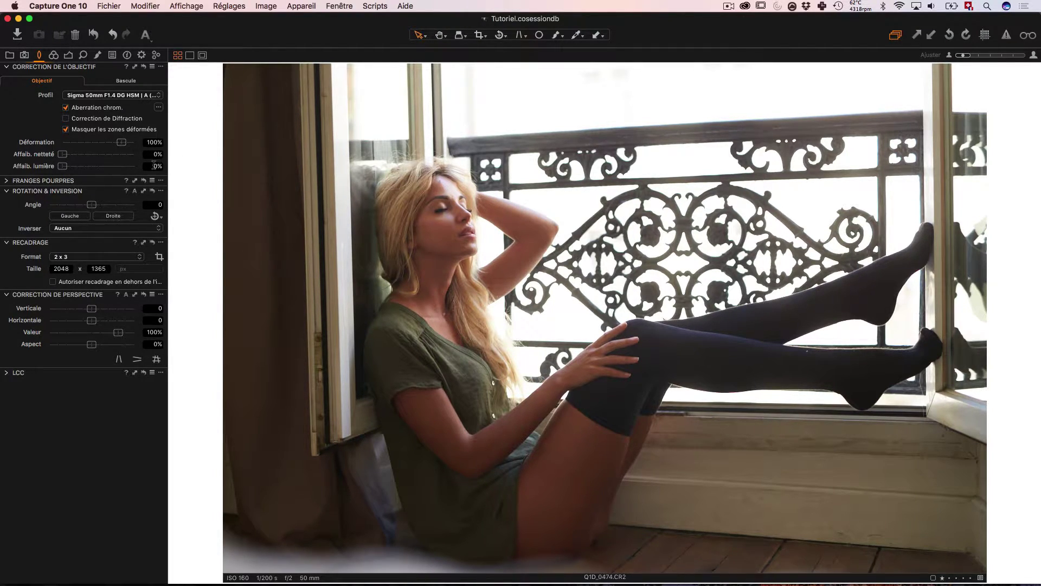
Try the light falloff correction at 100% and 120%, raise the sharpness falloff to its maximum, and reset both to 0%
{"action": "left_click", "coordinate": [155, 165]}
{"action": "type", "text": "100"}
{"action": "key", "text": "Return"}
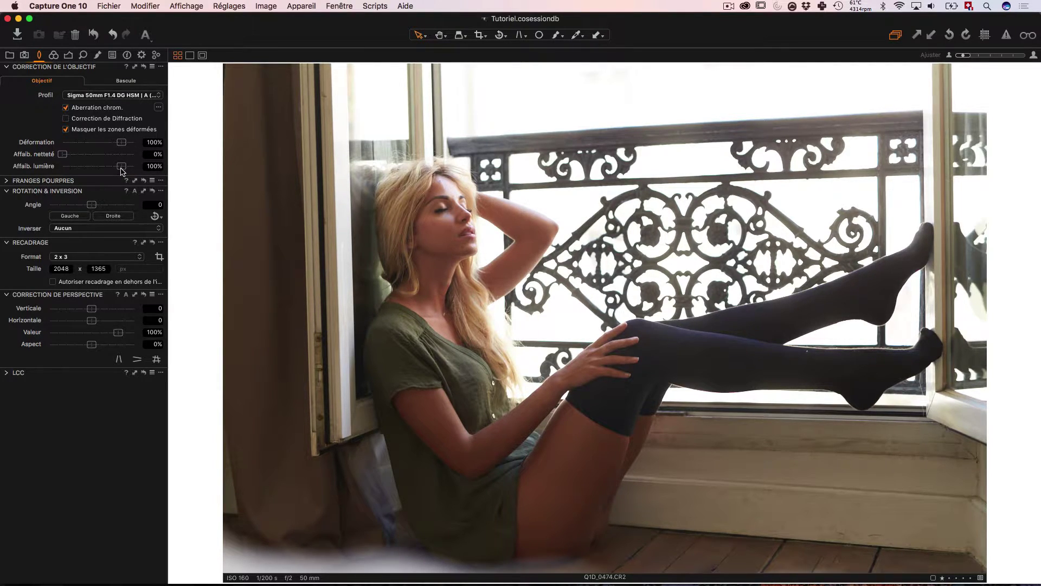
{"action": "left_click_drag", "start_coordinate": [120, 168], "coordinate": [143, 166]}
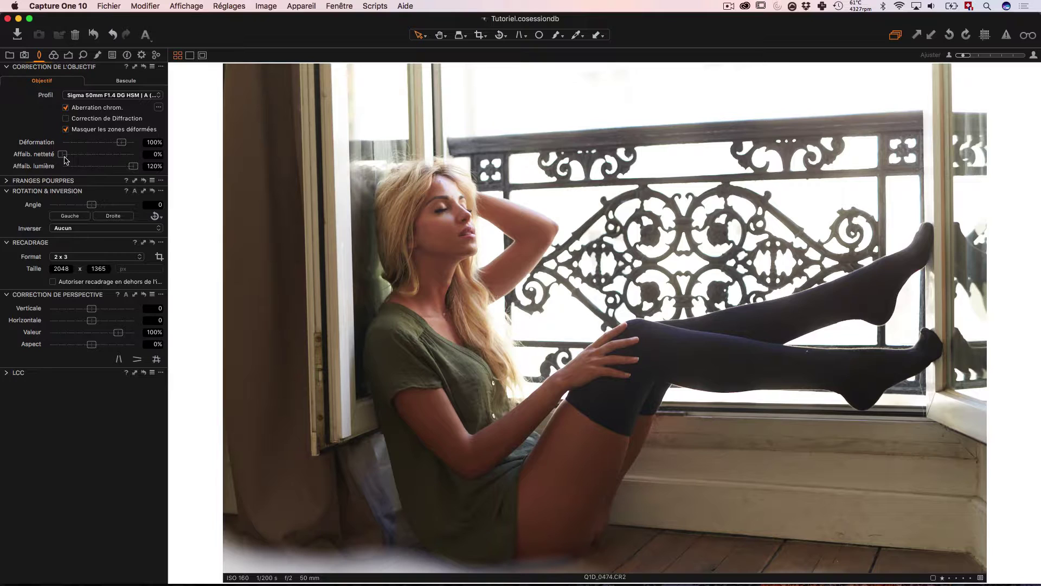
{"action": "left_click_drag", "start_coordinate": [63, 157], "coordinate": [135, 158]}
{"action": "double_click", "coordinate": [134, 155]}
{"action": "double_click", "coordinate": [134, 166]}
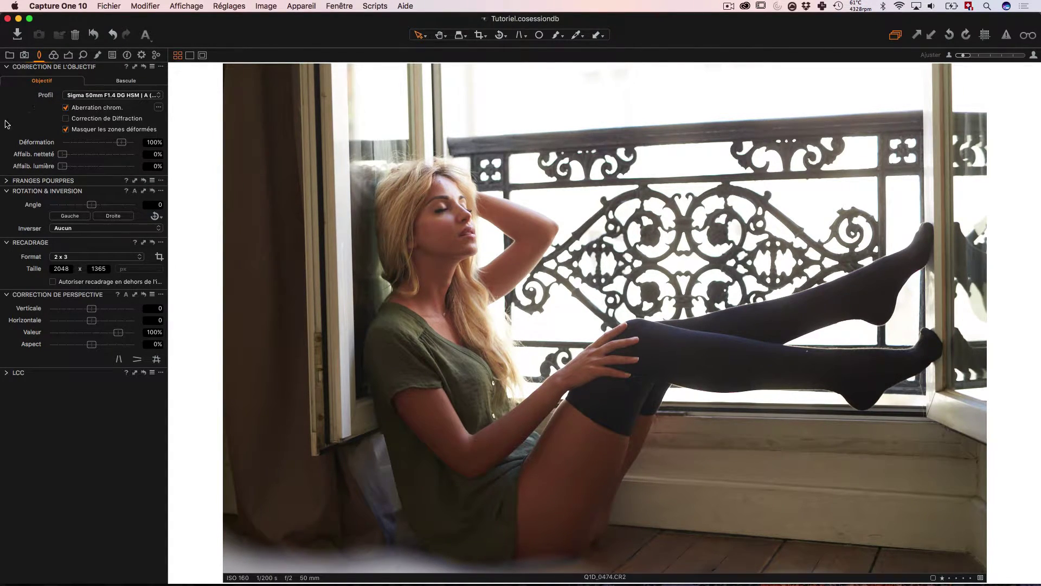
Preview the lens correction user presets and check where the image import dialog offers them as styles, without applying or importing anything
{"action": "left_click", "coordinate": [152, 67]}
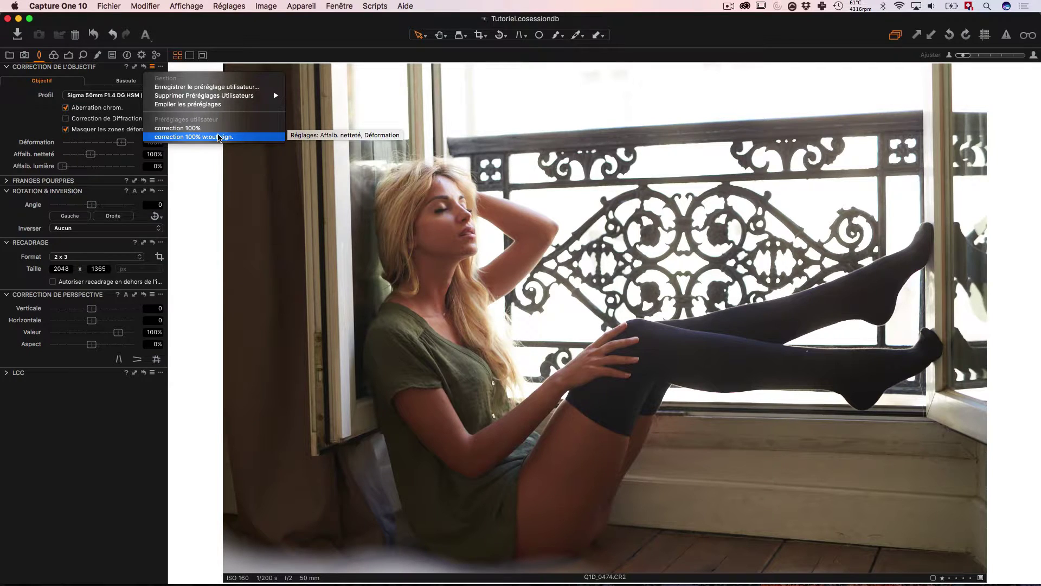
{"action": "left_click", "coordinate": [210, 157]}
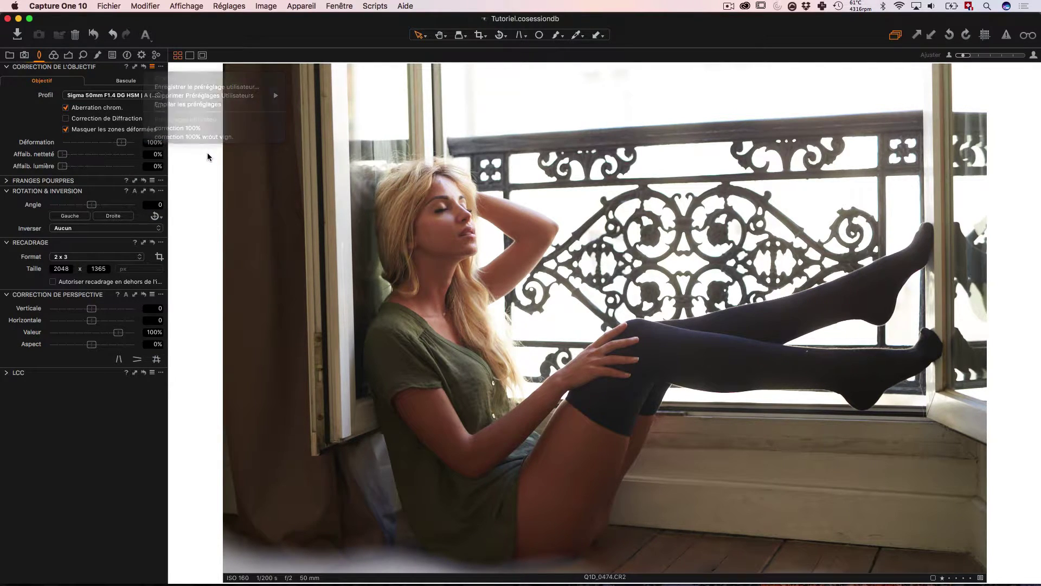
{"action": "left_click", "coordinate": [18, 36]}
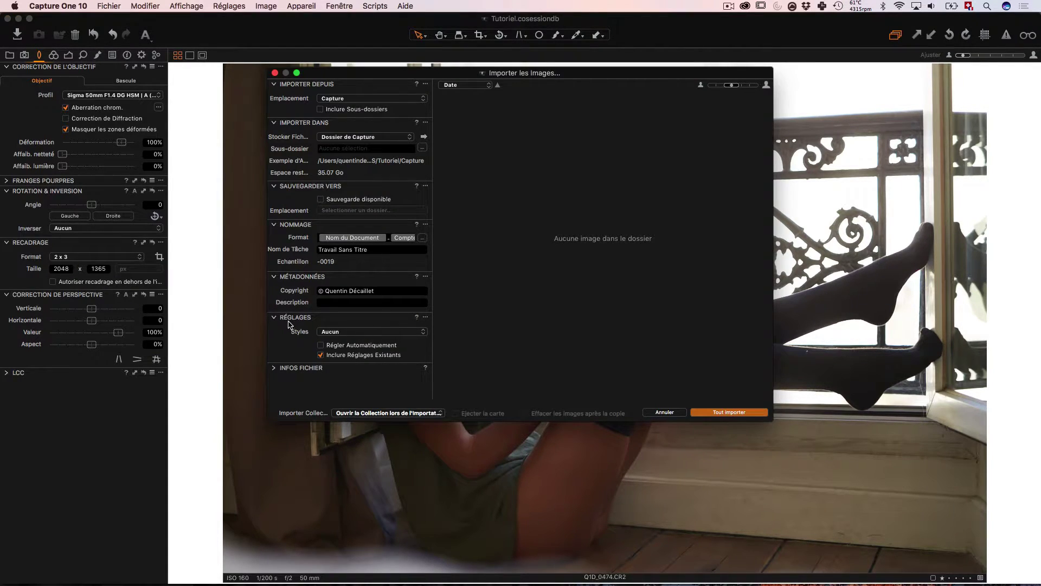
{"action": "left_click_drag", "start_coordinate": [384, 77], "coordinate": [373, 74]}
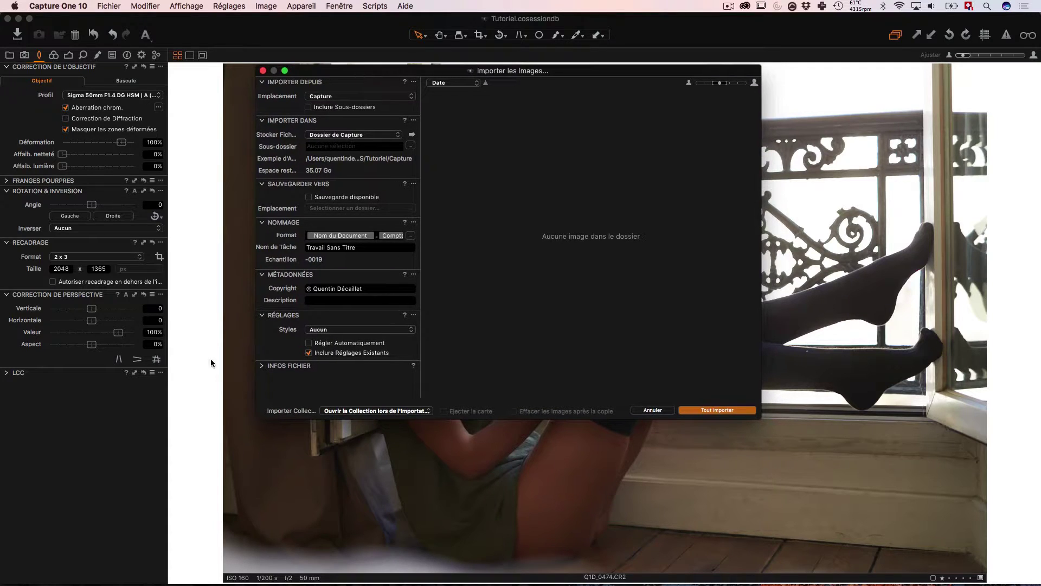
{"action": "left_click", "coordinate": [345, 331]}
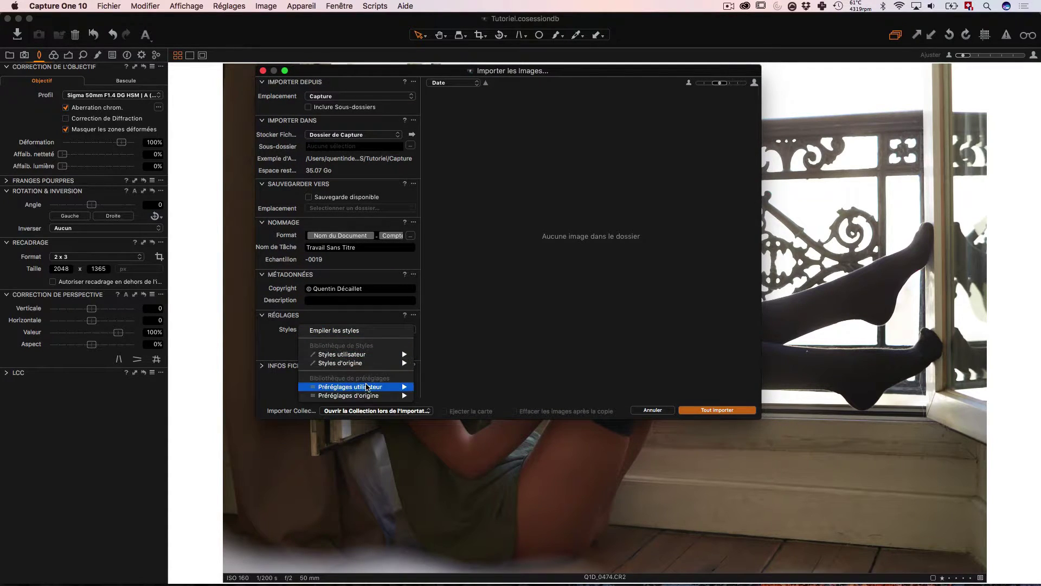
{"action": "mouse_move", "coordinate": [367, 386]}
{"action": "mouse_move", "coordinate": [470, 408]}
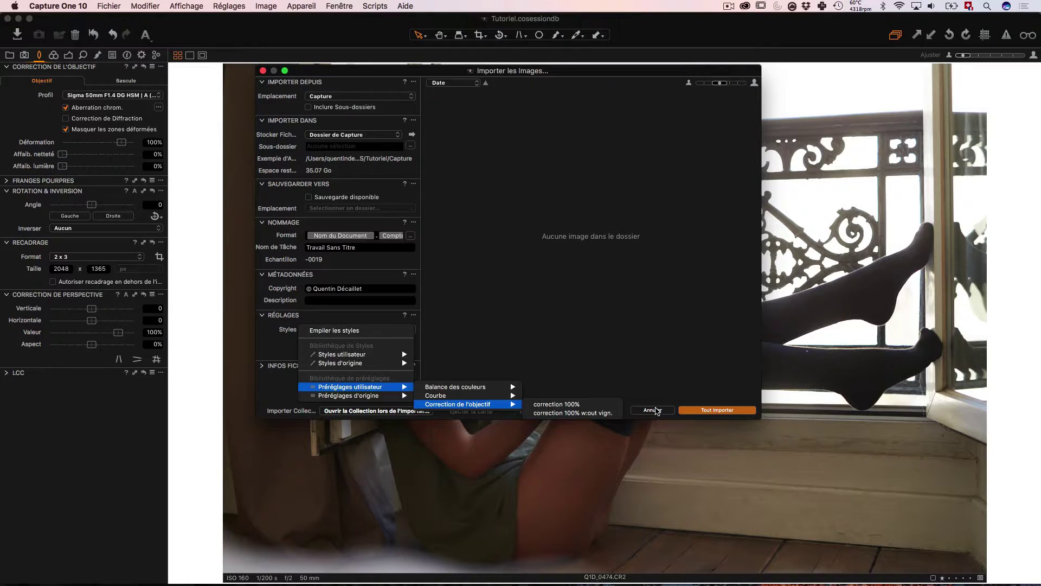
{"action": "left_click", "coordinate": [659, 413]}
{"action": "left_click", "coordinate": [656, 411]}
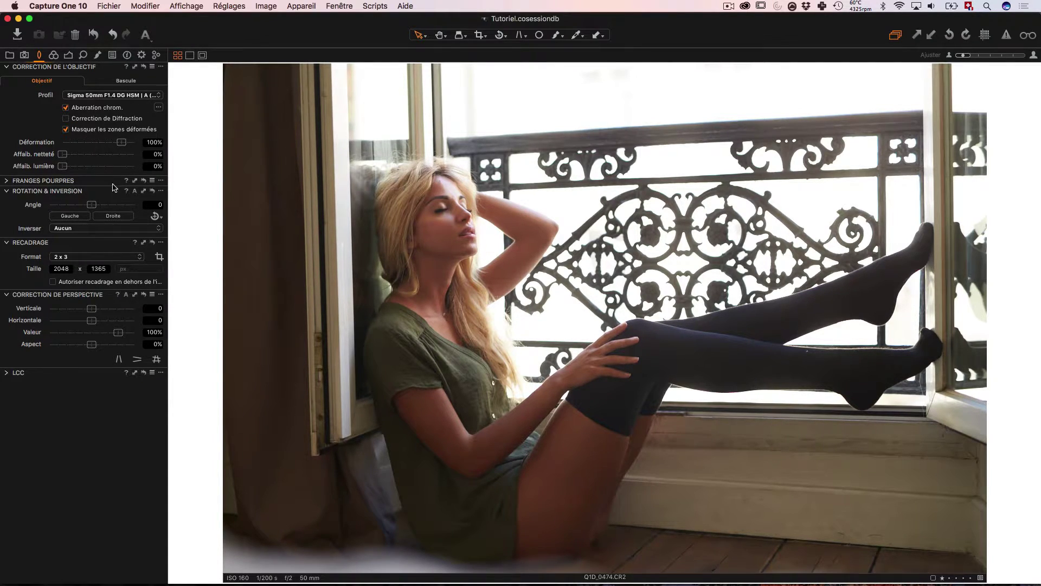
Start saving the current lens correction settings as a user preset, keeping the proposed selection, and cancel at the file naming stage
{"action": "left_click", "coordinate": [152, 67]}
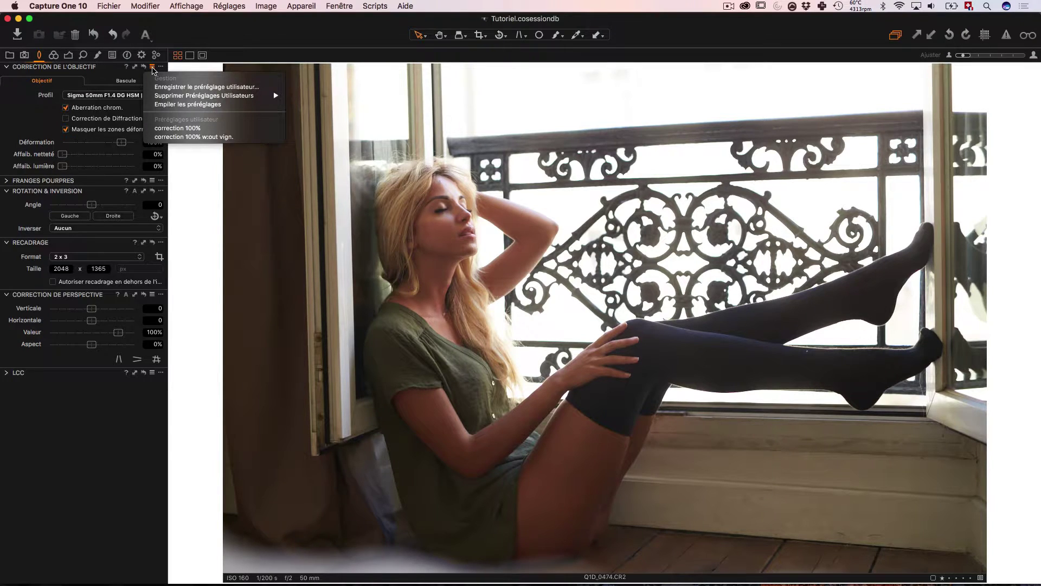
{"action": "left_click", "coordinate": [177, 87]}
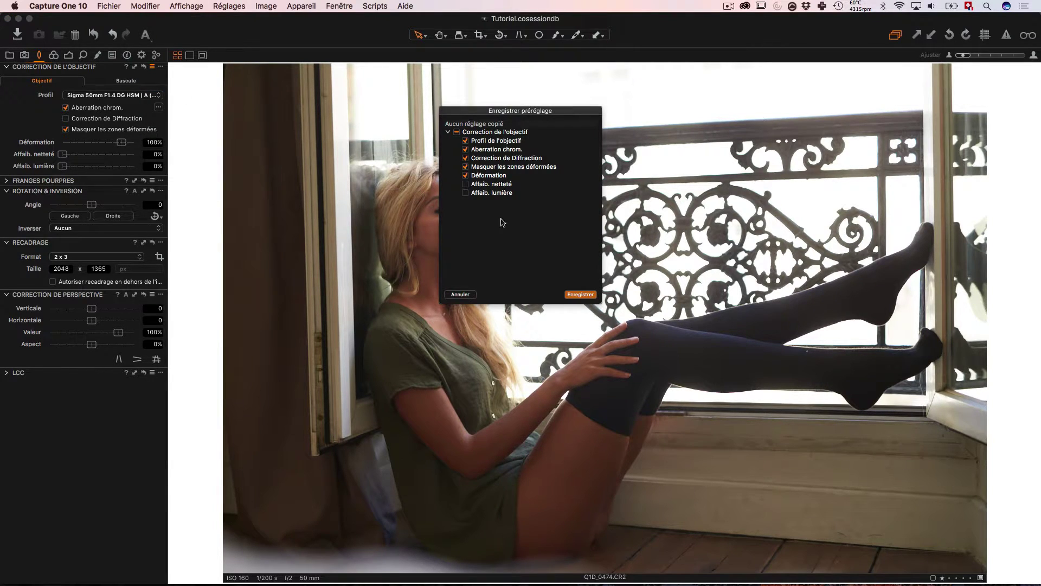
{"action": "left_click", "coordinate": [579, 295]}
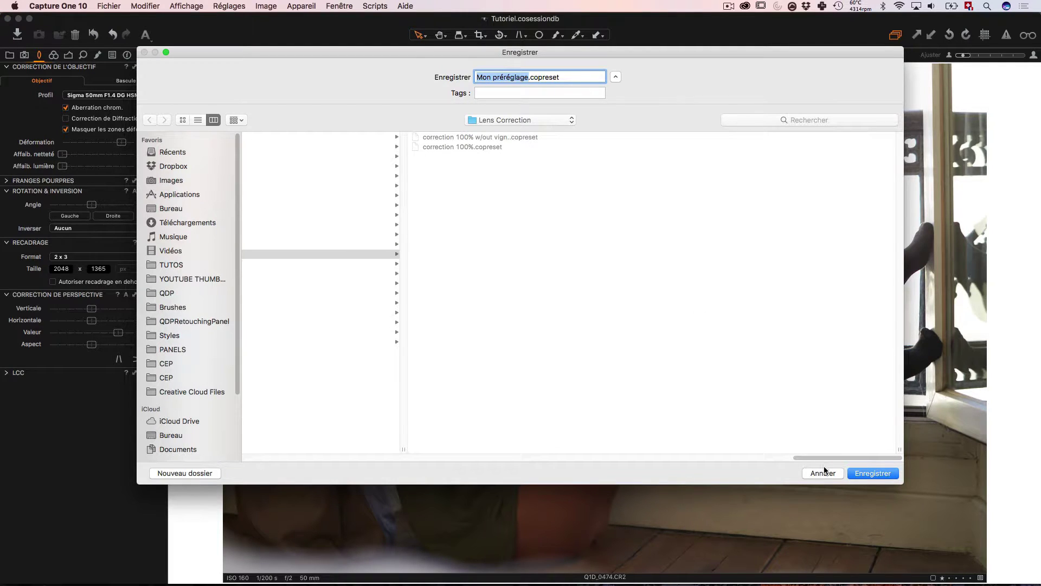
{"action": "left_click", "coordinate": [827, 474]}
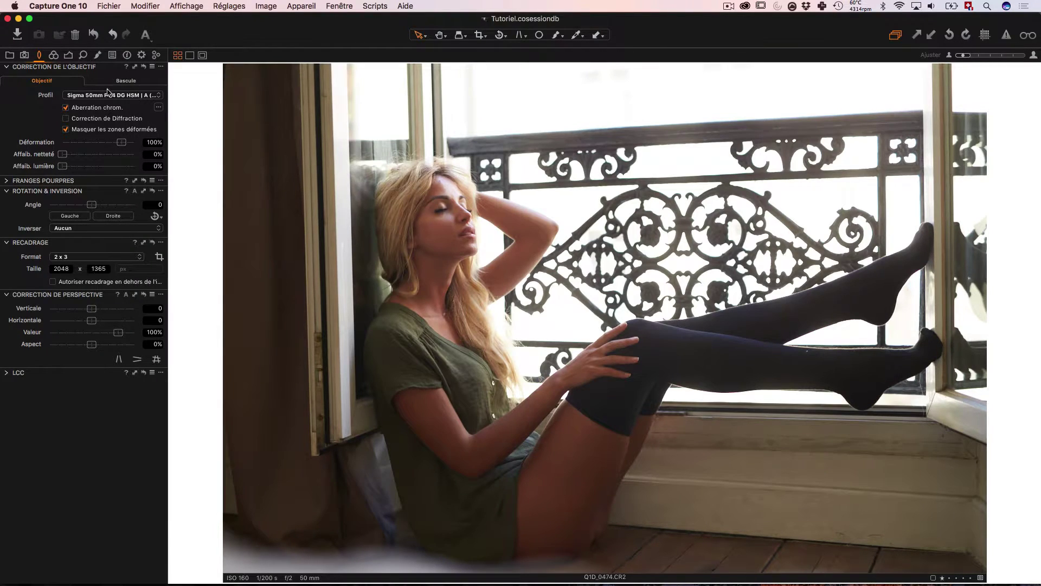
Try the purple fringing correction at its maximum, return it to 0%, and leave the lens correction and purple fringing sections collapsed
{"action": "left_click", "coordinate": [7, 181]}
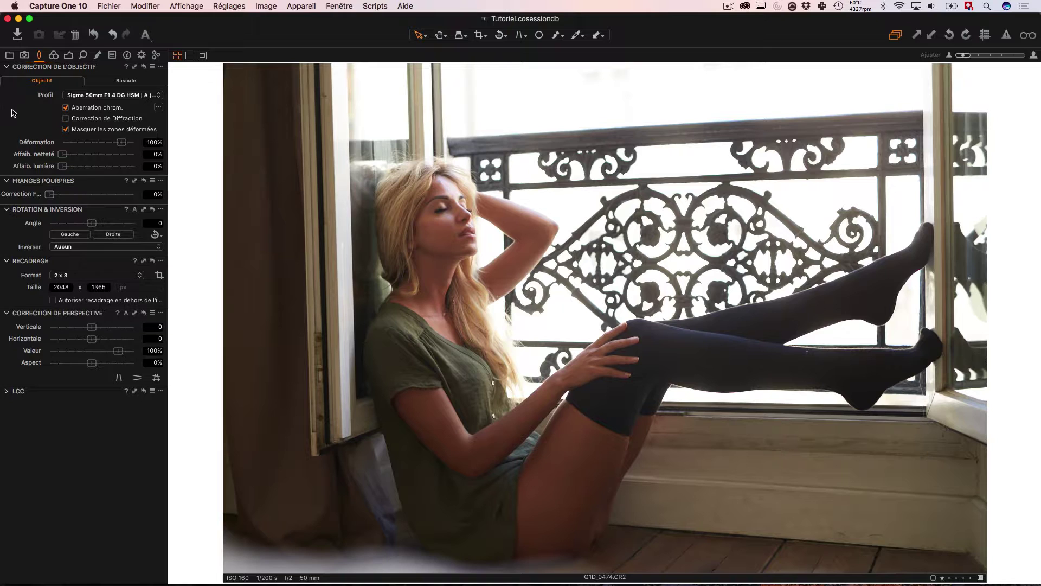
{"action": "left_click", "coordinate": [7, 67]}
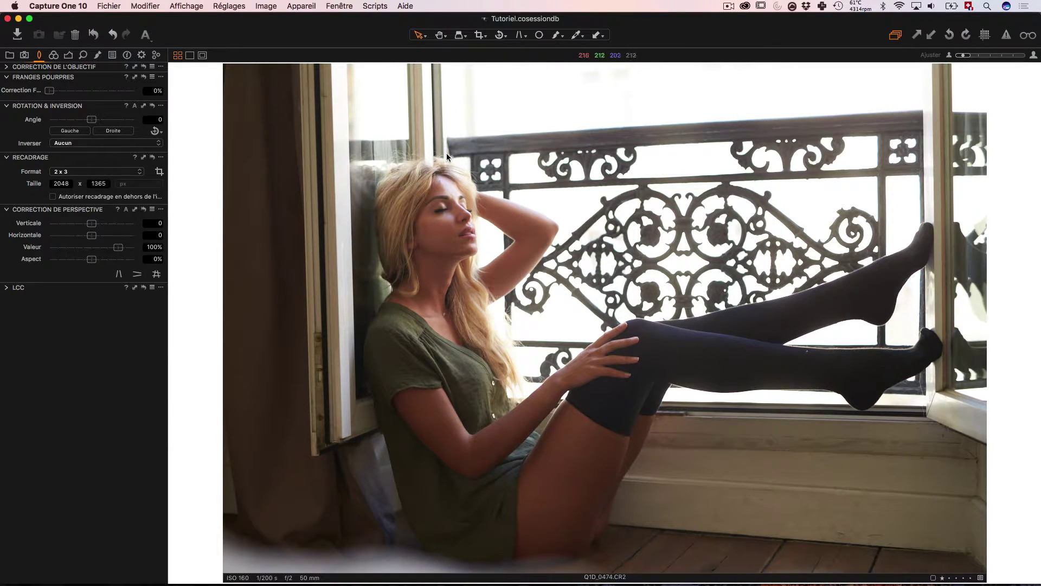
{"action": "left_click_drag", "start_coordinate": [49, 90], "coordinate": [6, 77]}
{"action": "left_click_drag", "start_coordinate": [50, 93], "coordinate": [135, 94]}
{"action": "left_click_drag", "start_coordinate": [134, 94], "coordinate": [31, 93]}
{"action": "left_click", "coordinate": [16, 77]}
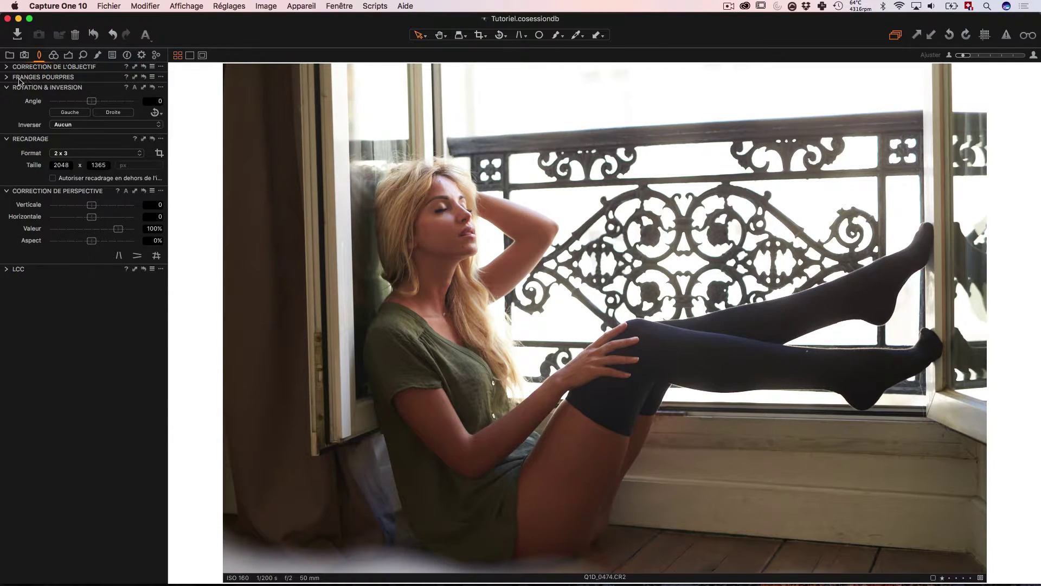
{"action": "left_click", "coordinate": [7, 77]}
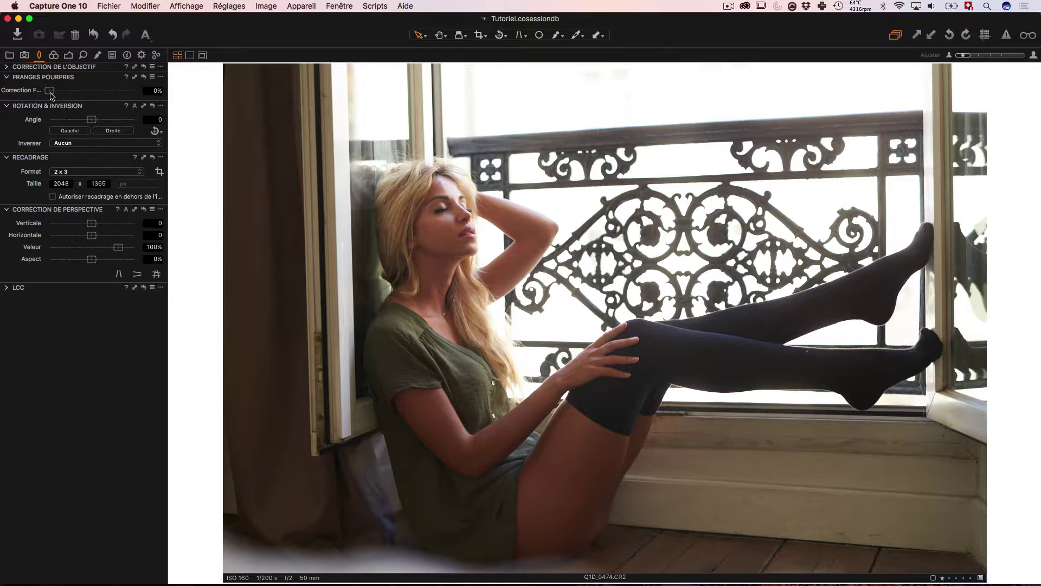
{"action": "left_click", "coordinate": [6, 78]}
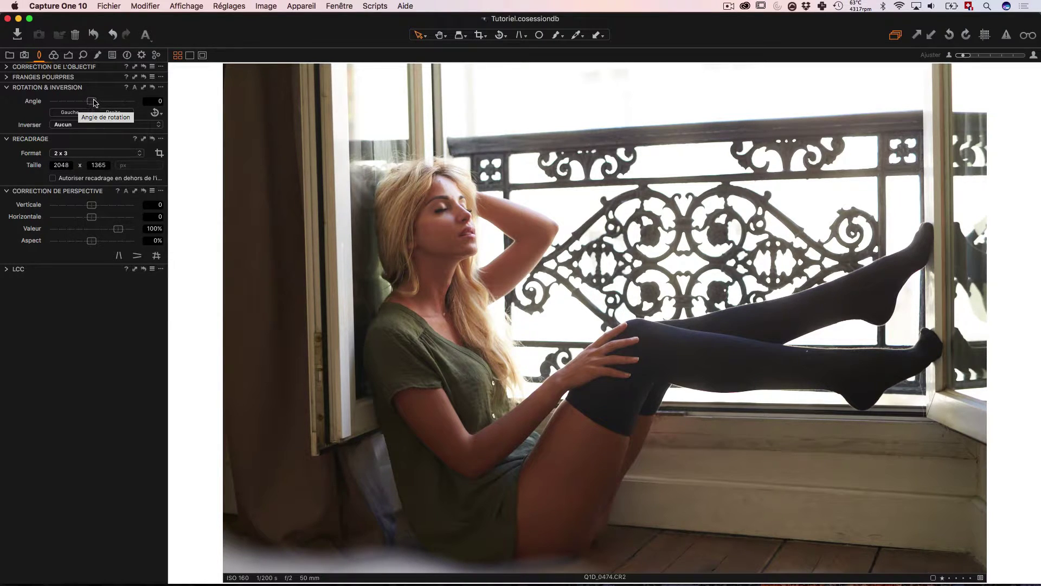
Try tilting the photo with a rotation angle of about -1.93 and reset the angle to 0
{"action": "left_click_drag", "start_coordinate": [93, 104], "coordinate": [91, 101]}
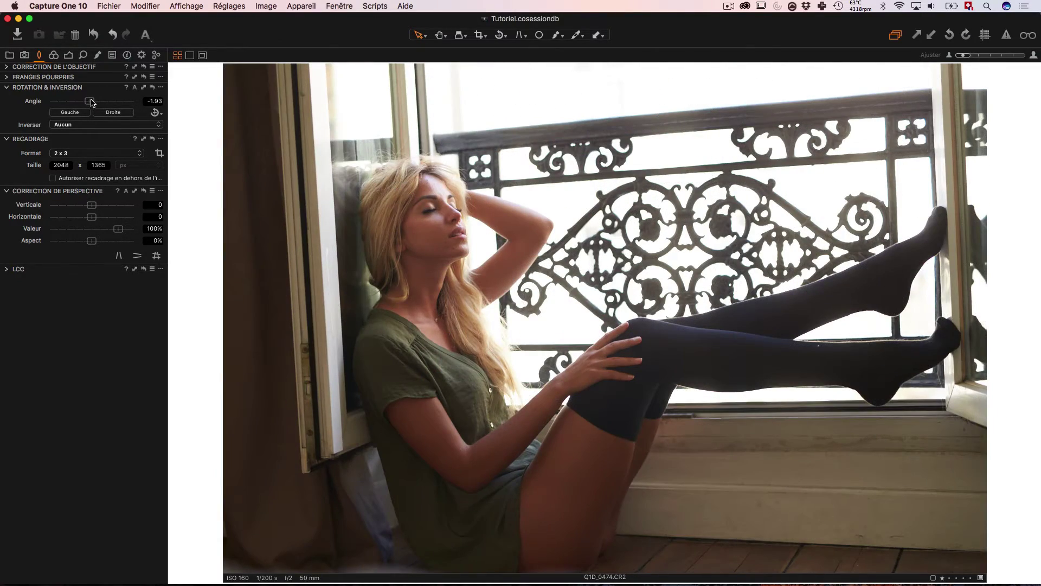
{"action": "double_click", "coordinate": [91, 101]}
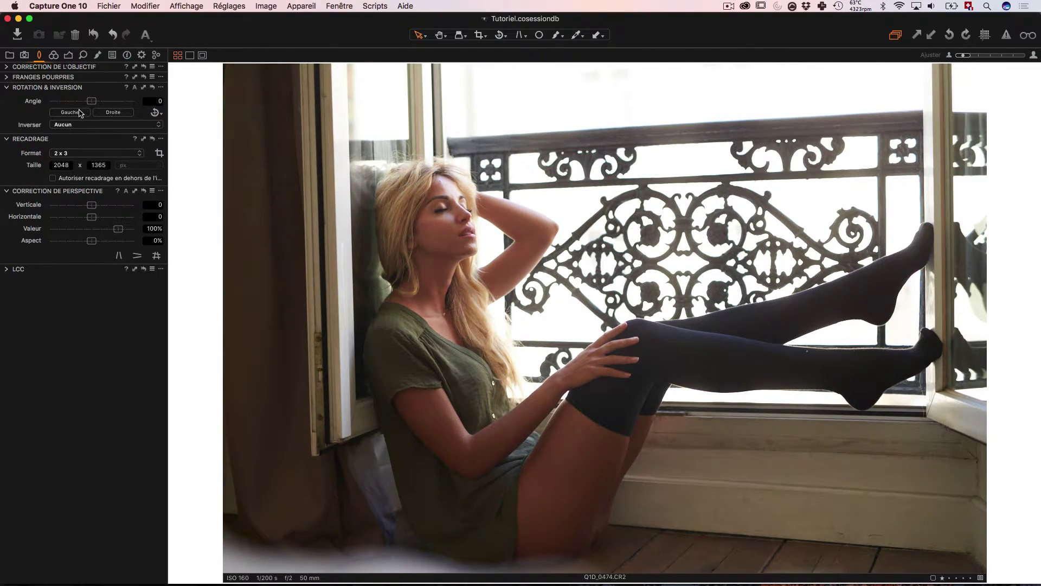
Rotate the whole photo a quarter turn to the left
{"action": "left_click", "coordinate": [70, 112]}
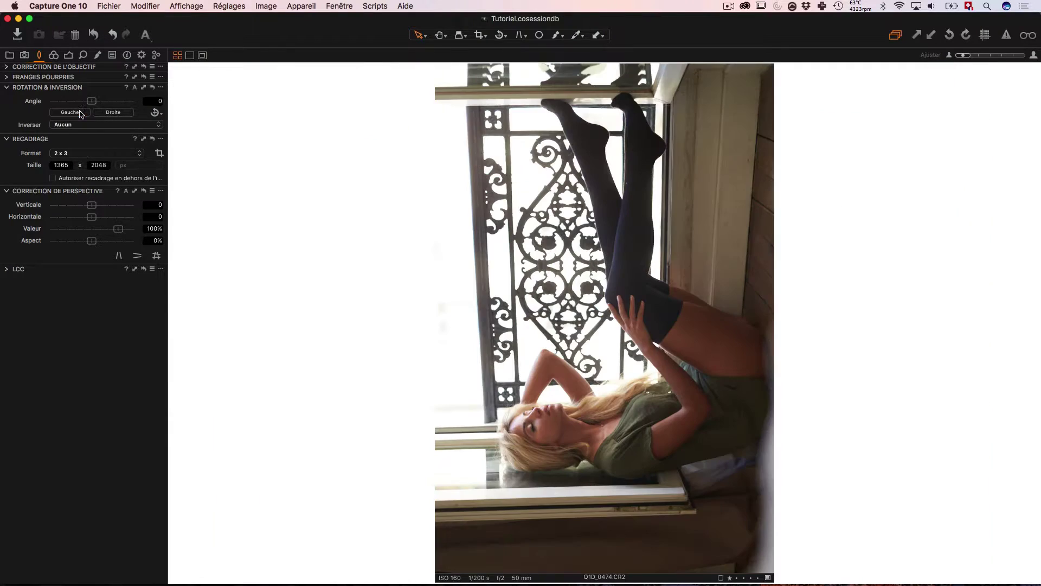
Rotate the whole photo a quarter turn to the right to bring it back upright
{"action": "left_click", "coordinate": [108, 114]}
Try flipping the photo vertically and set the inversion back to Aucun
{"action": "left_click", "coordinate": [100, 125]}
{"action": "left_click", "coordinate": [104, 134]}
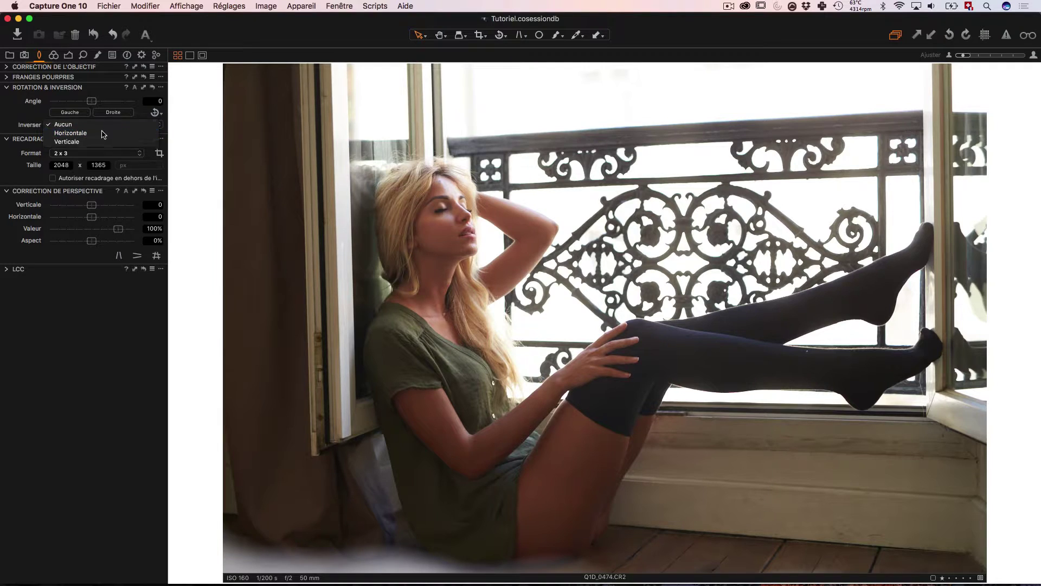
{"action": "left_click", "coordinate": [105, 126]}
{"action": "left_click", "coordinate": [105, 134]}
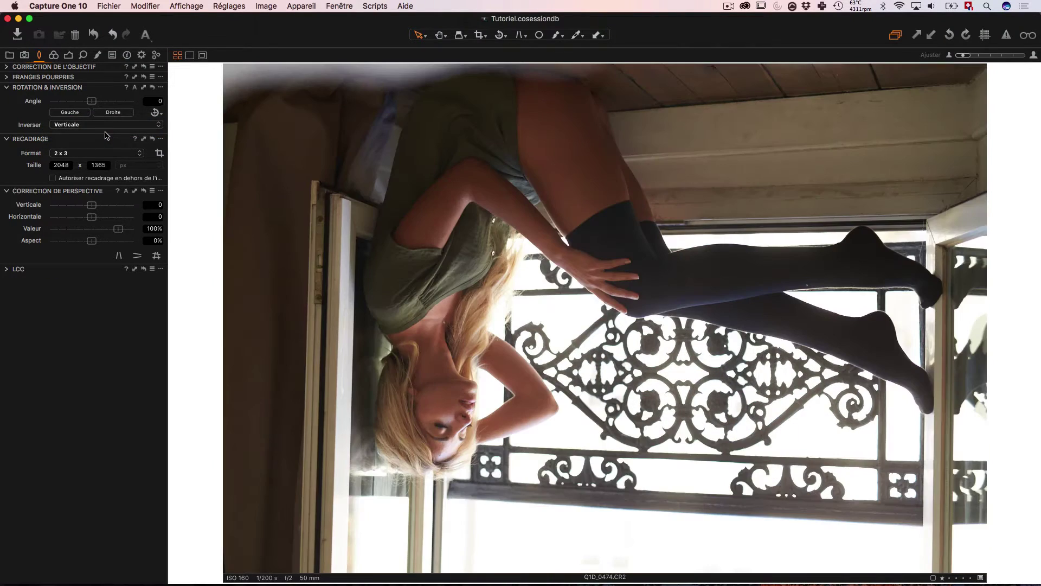
{"action": "left_click", "coordinate": [107, 126]}
{"action": "left_click", "coordinate": [122, 109]}
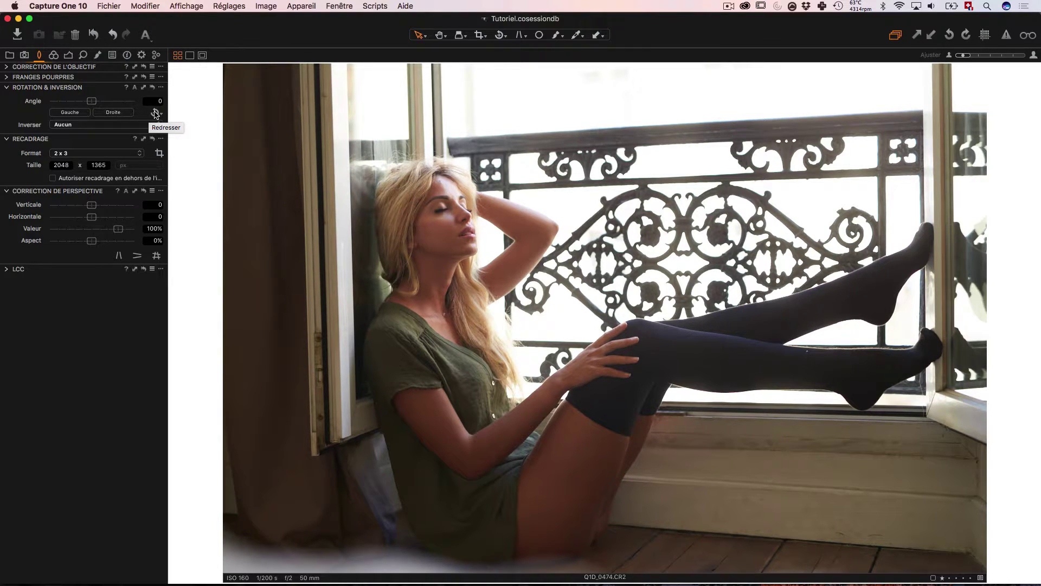
Straighten the photo along the vertical edge of the window frame behind the feet, giving an angle of about 0.76
{"action": "left_click", "coordinate": [156, 114]}
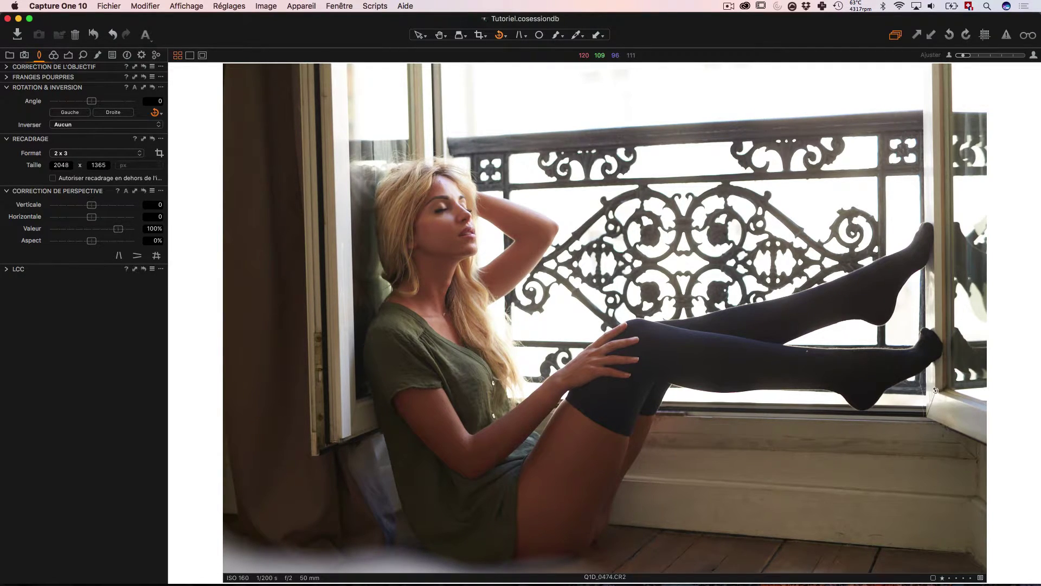
{"action": "mouse_move", "coordinate": [936, 389]}
{"action": "left_mouse_down"}
{"action": "mouse_move", "coordinate": [934, 366]}
{"action": "mouse_move", "coordinate": [936, 387]}
{"action": "left_mouse_up"}
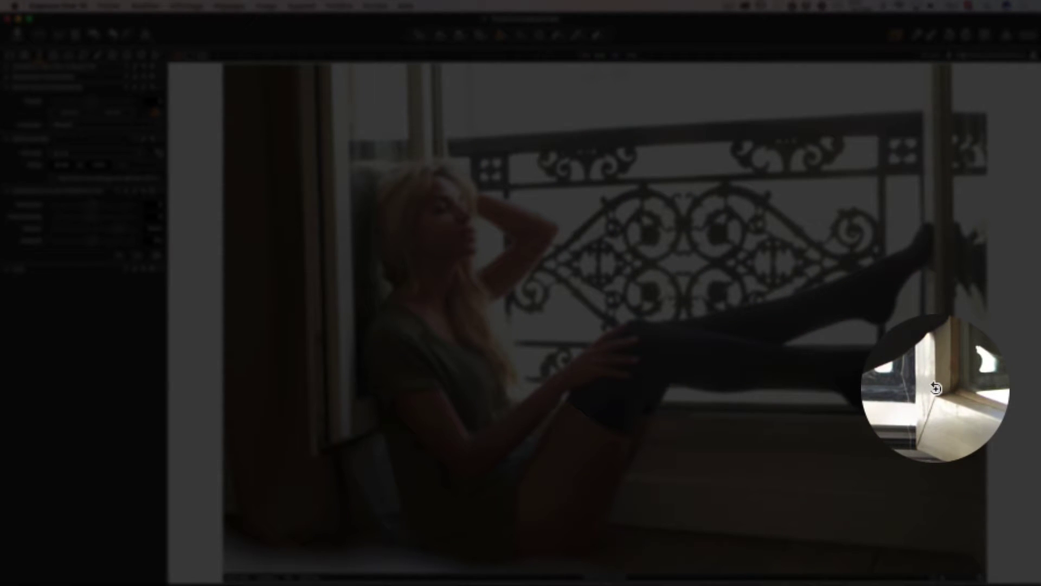
{"action": "left_click_drag", "start_coordinate": [936, 388], "coordinate": [932, 74]}
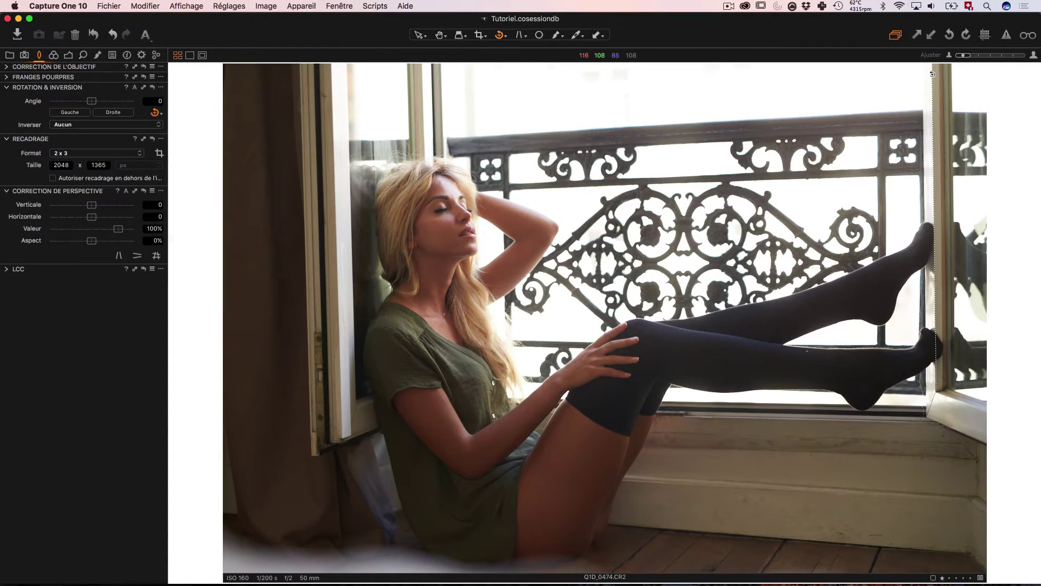
{"action": "left_click_drag", "start_coordinate": [932, 74], "coordinate": [932, 74]}
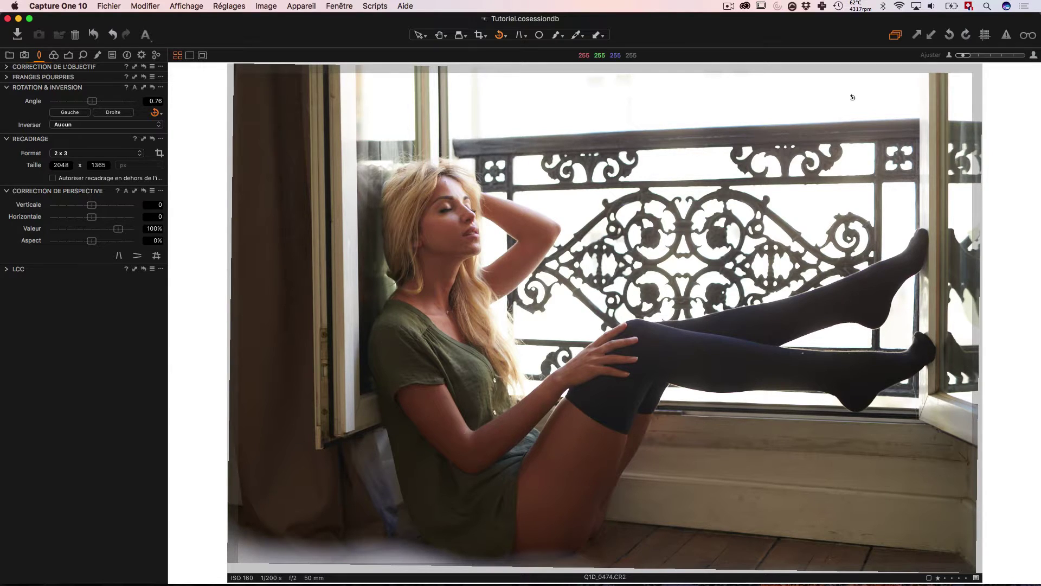
{"action": "left_click", "coordinate": [419, 36]}
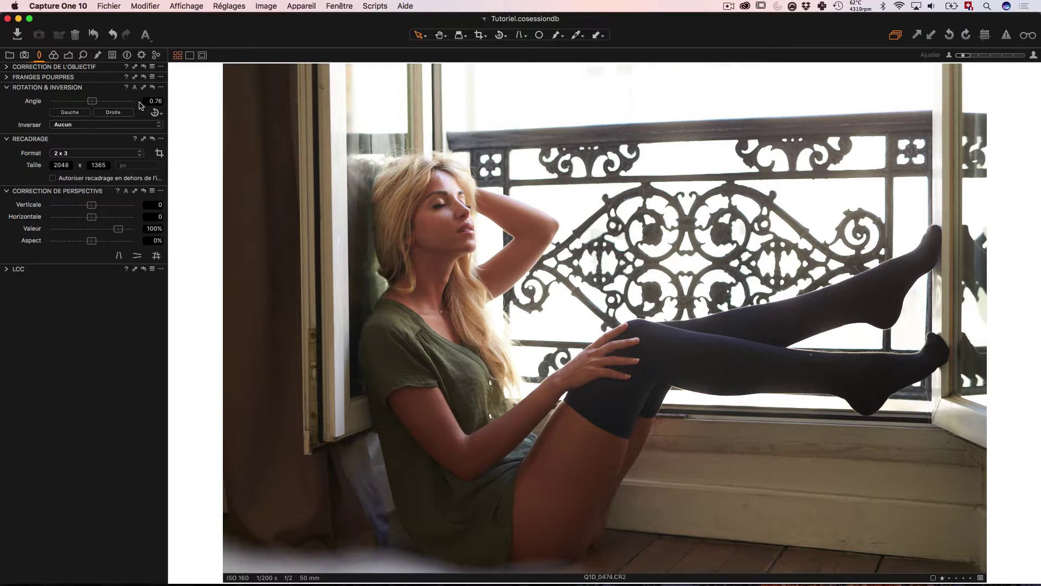
Try the Pivoter vers la Droite rotation tool and switch back to Redresser
{"action": "left_click", "coordinate": [162, 116]}
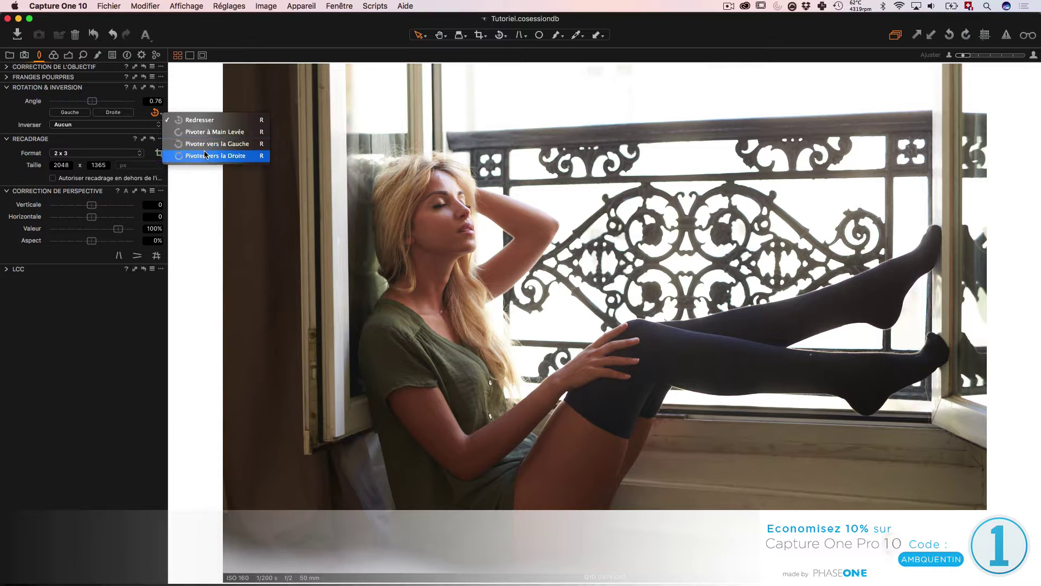
{"action": "left_click", "coordinate": [205, 156]}
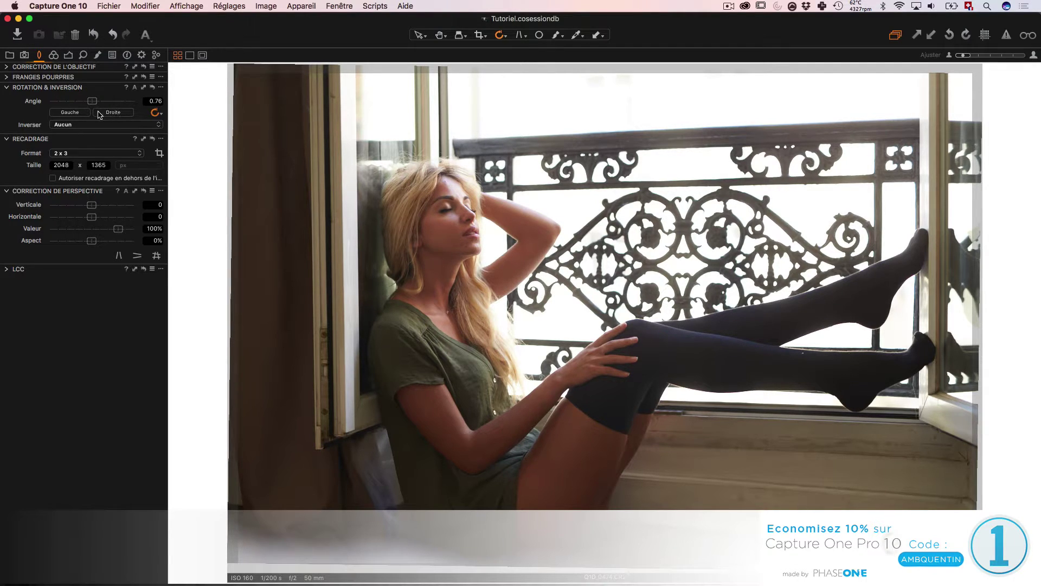
{"action": "left_click", "coordinate": [155, 113]}
{"action": "left_click", "coordinate": [179, 119]}
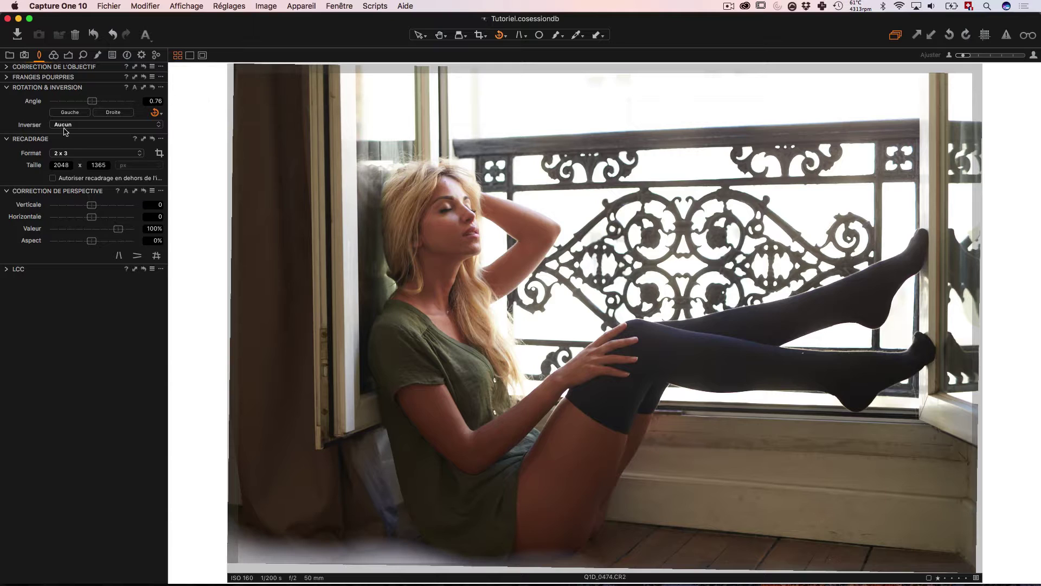
Collapse the rotation section and add a custom crop aspect ratio named 8:9 with a format of 8 x 9
{"action": "left_click", "coordinate": [5, 90]}
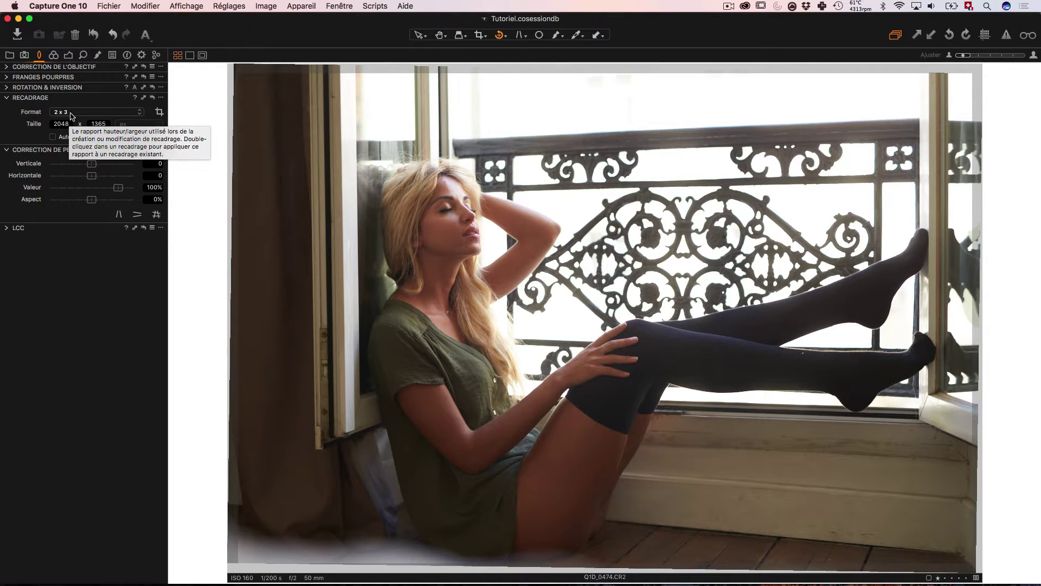
{"action": "left_click", "coordinate": [71, 116]}
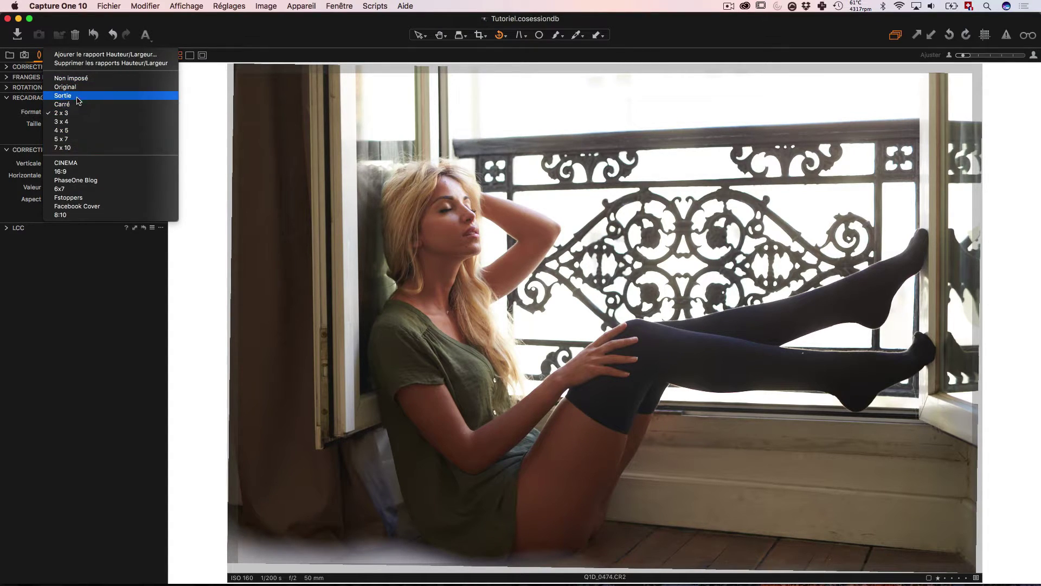
{"action": "left_click", "coordinate": [77, 54]}
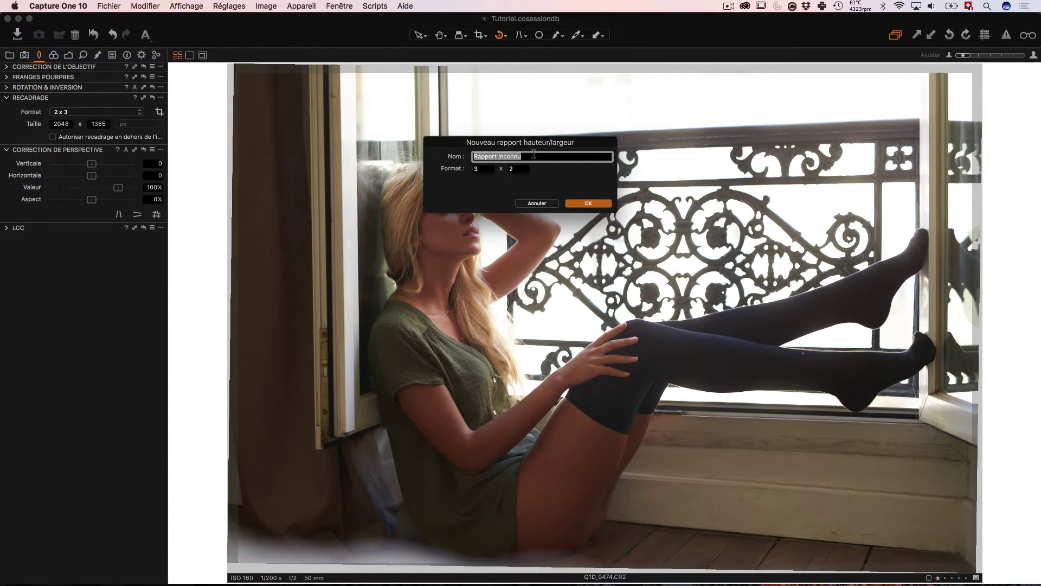
{"action": "type", "text": "8:9"}
{"action": "key", "text": "Tab"}
{"action": "type", "text": "8"}
{"action": "key", "text": "Tab"}
{"action": "type", "text": "9"}
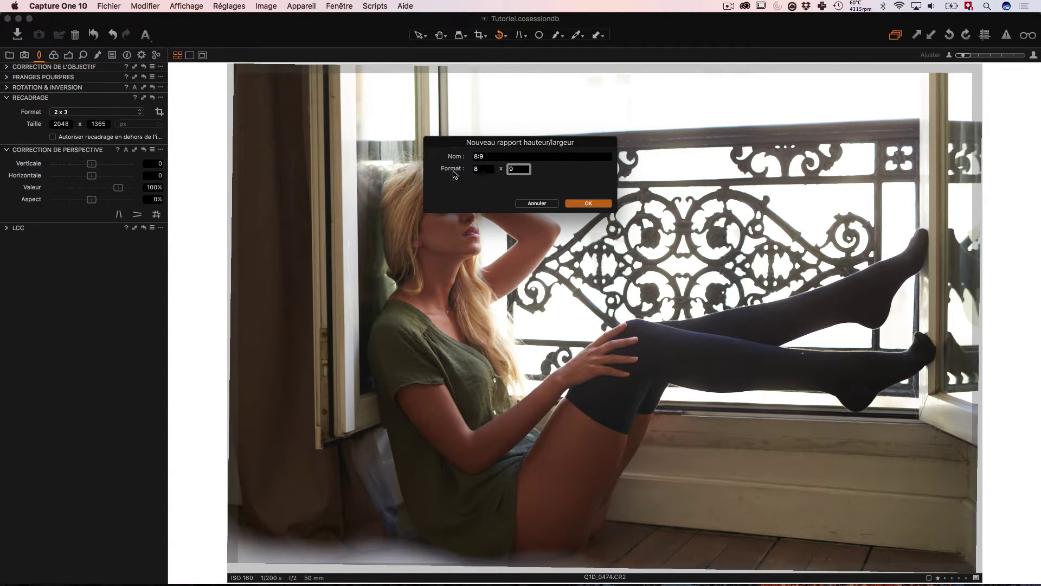
{"action": "left_click", "coordinate": [588, 203]}
Crop the photo with the 3 x 4 aspect ratio to 2048 x 1536 px, trimming the curtain side
{"action": "left_click", "coordinate": [78, 112]}
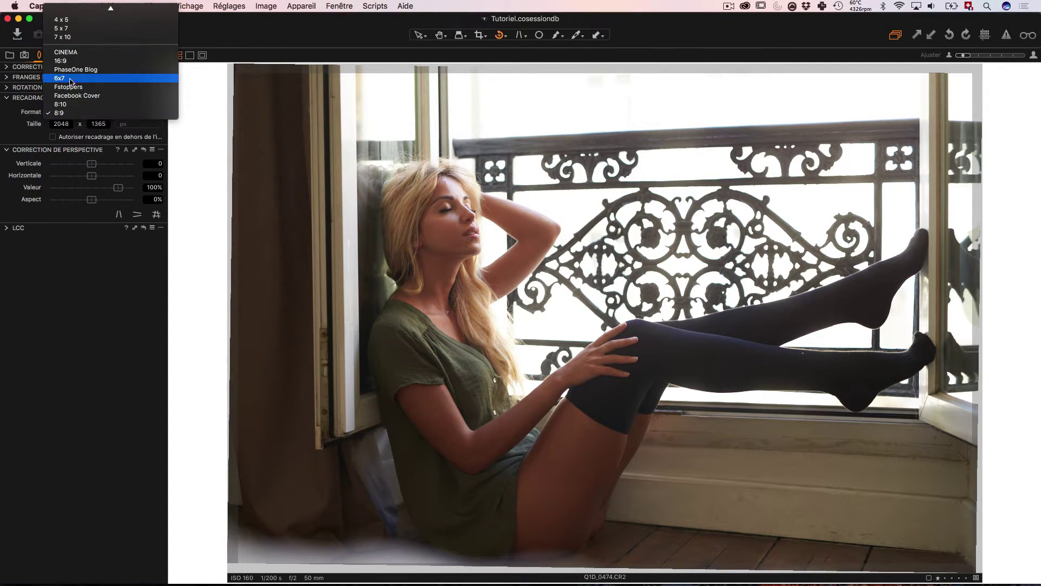
{"action": "mouse_move", "coordinate": [125, 3]}
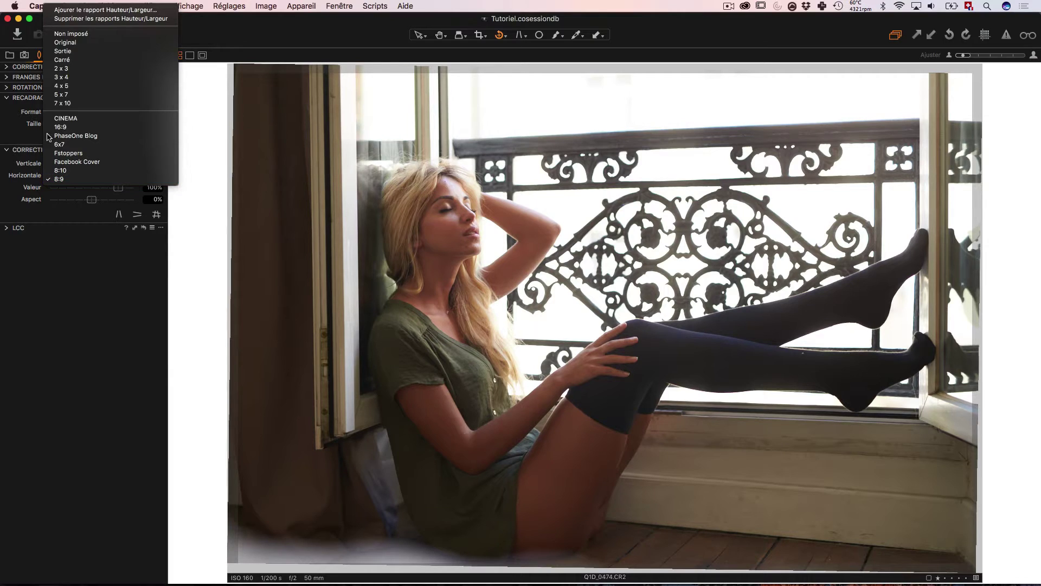
{"action": "left_click", "coordinate": [80, 82]}
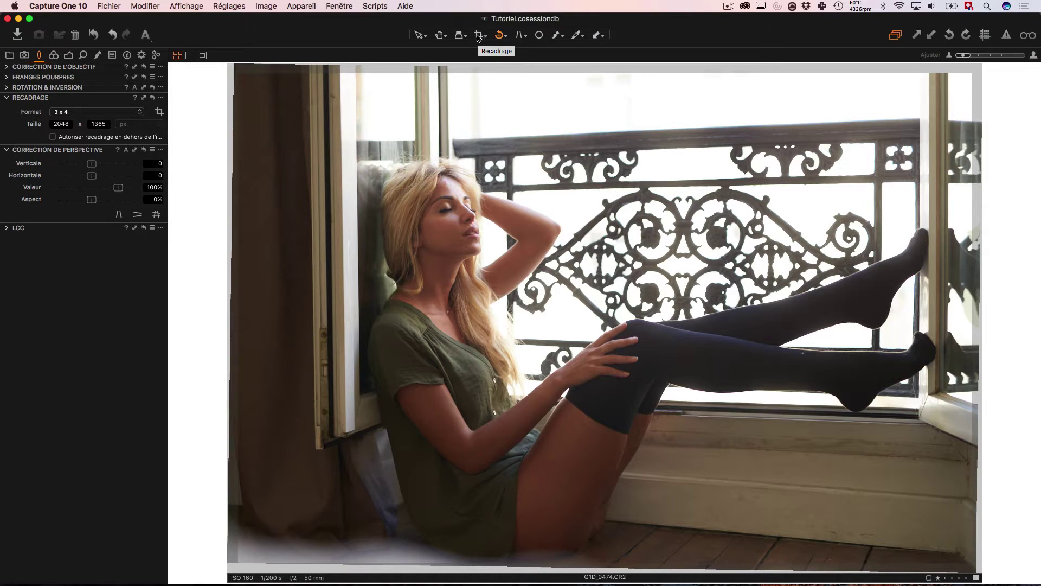
{"action": "left_click", "coordinate": [160, 112]}
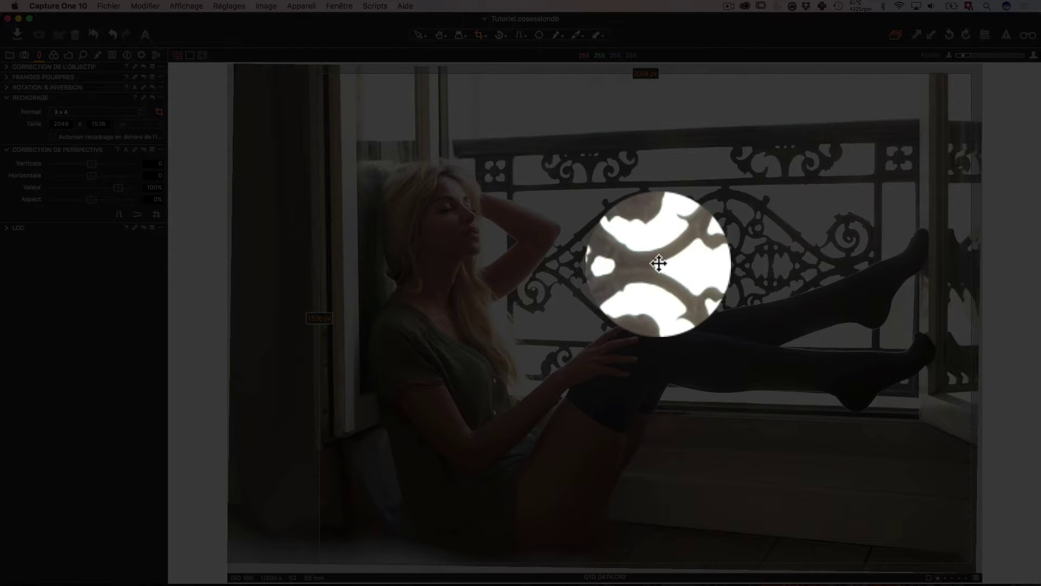
{"action": "mouse_move", "coordinate": [659, 263]}
{"action": "left_mouse_down"}
{"action": "mouse_move", "coordinate": [627, 262]}
{"action": "mouse_move", "coordinate": [654, 262]}
{"action": "left_mouse_up"}
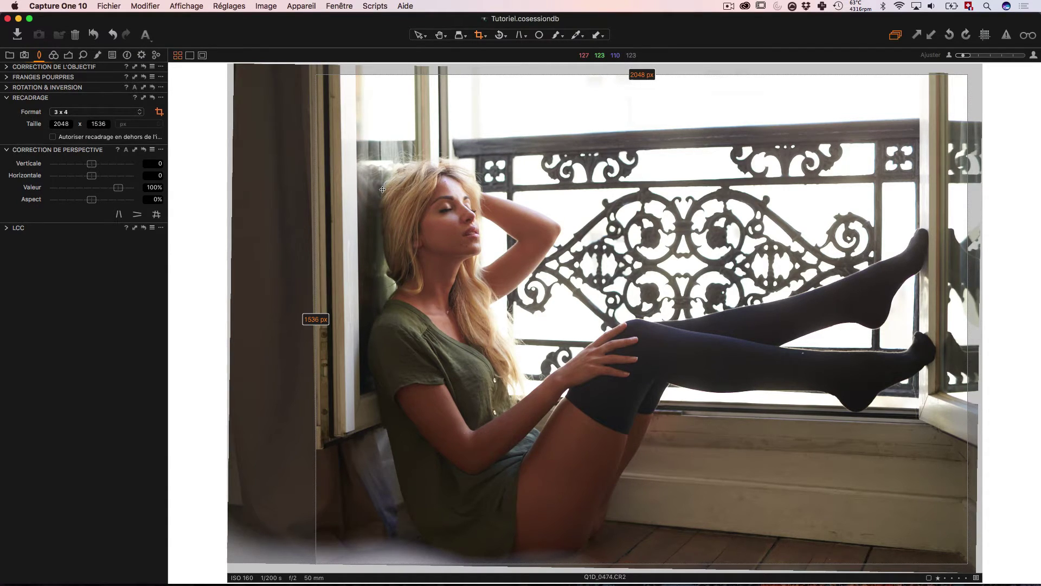
{"action": "left_click", "coordinate": [416, 35]}
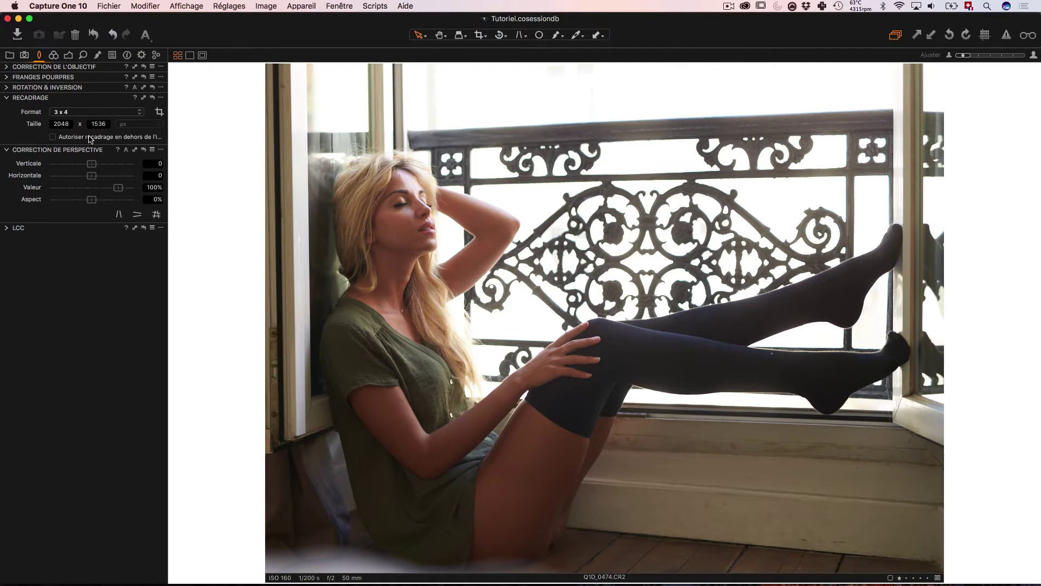
Allow cropping outside the image and extend the 3 x 4 crop slightly past the photo's lower edge
{"action": "left_click", "coordinate": [7, 88]}
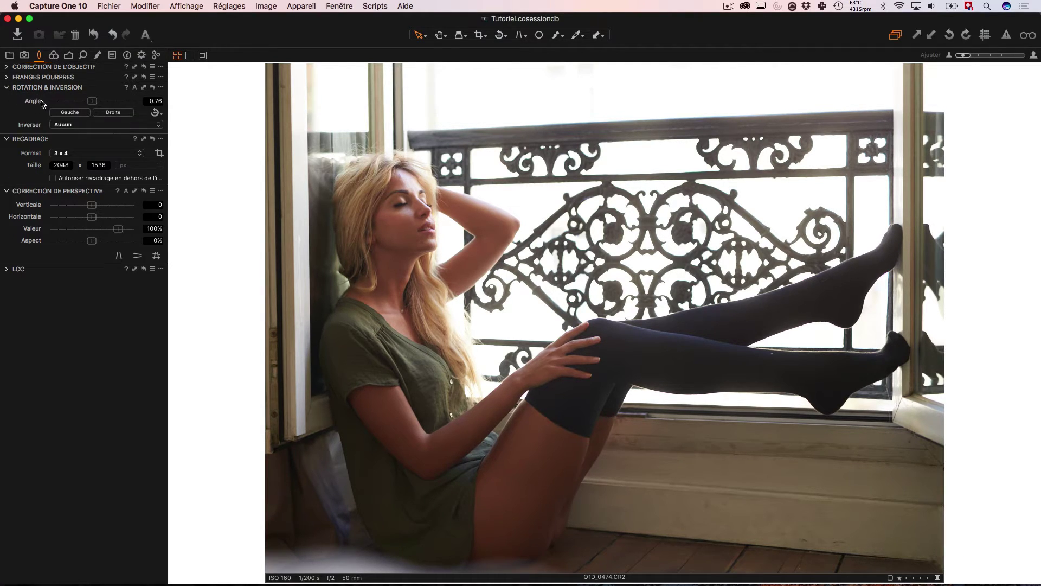
{"action": "left_click", "coordinate": [8, 88]}
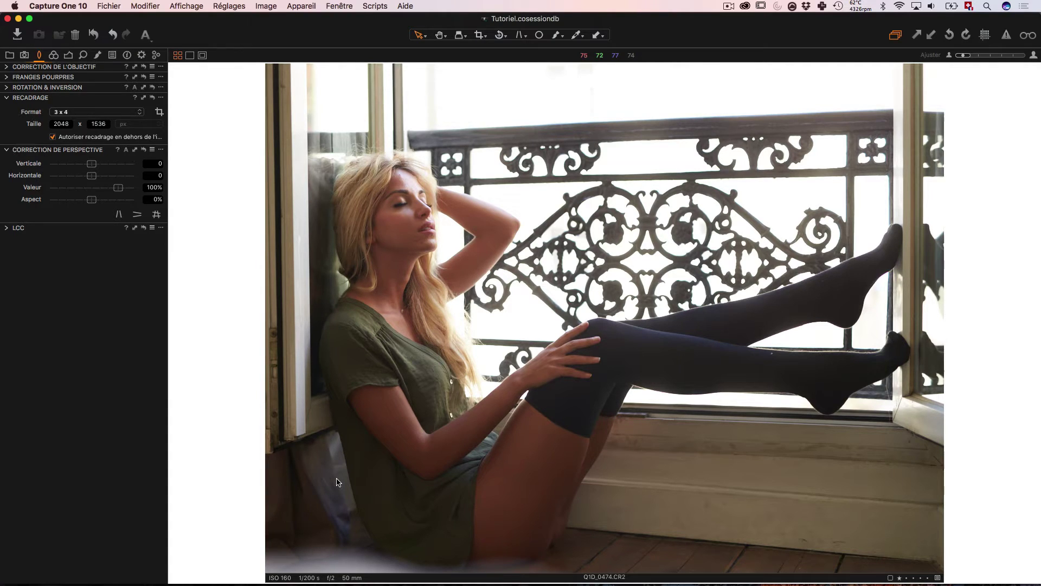
{"action": "key", "text": "c"}
{"action": "left_click_drag", "start_coordinate": [312, 562], "coordinate": [305, 568]}
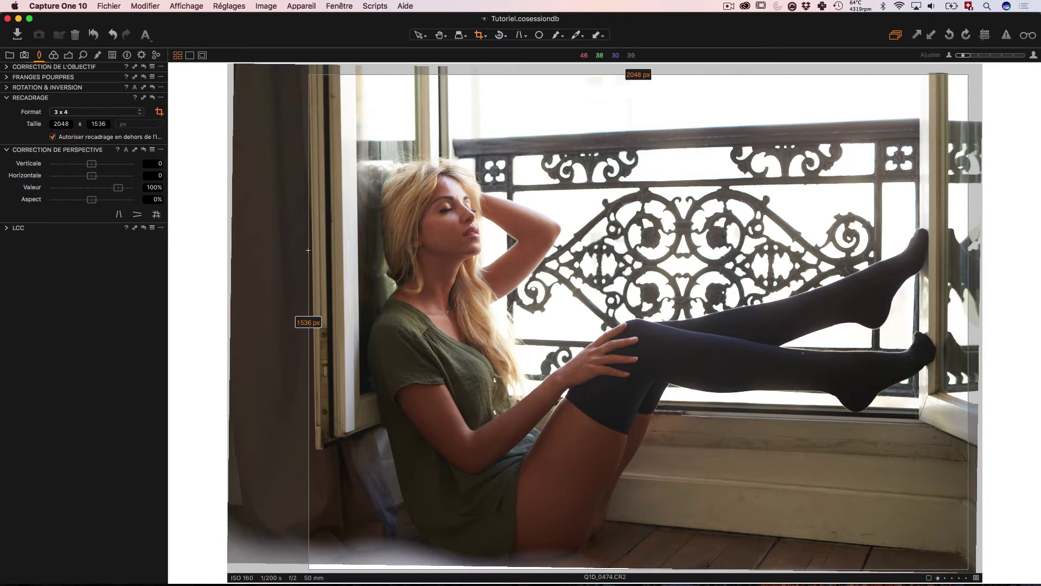
{"action": "key", "text": "v"}
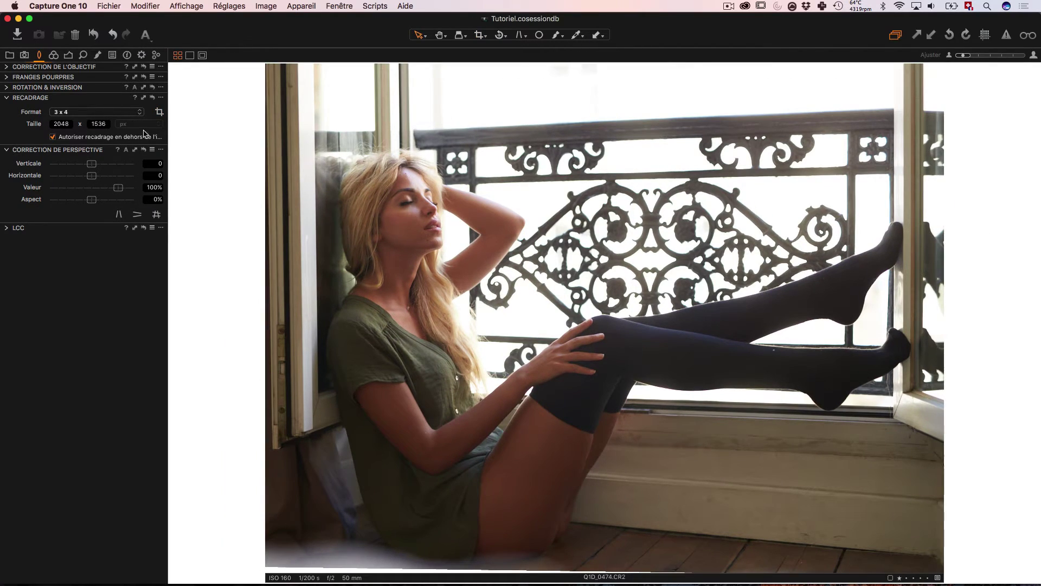
Collapse the crop section, try perspective values of 9.14 vertical, -14.18 horizontal, 89% amount and 12% aspect, and reset them all
{"action": "left_click", "coordinate": [7, 98]}
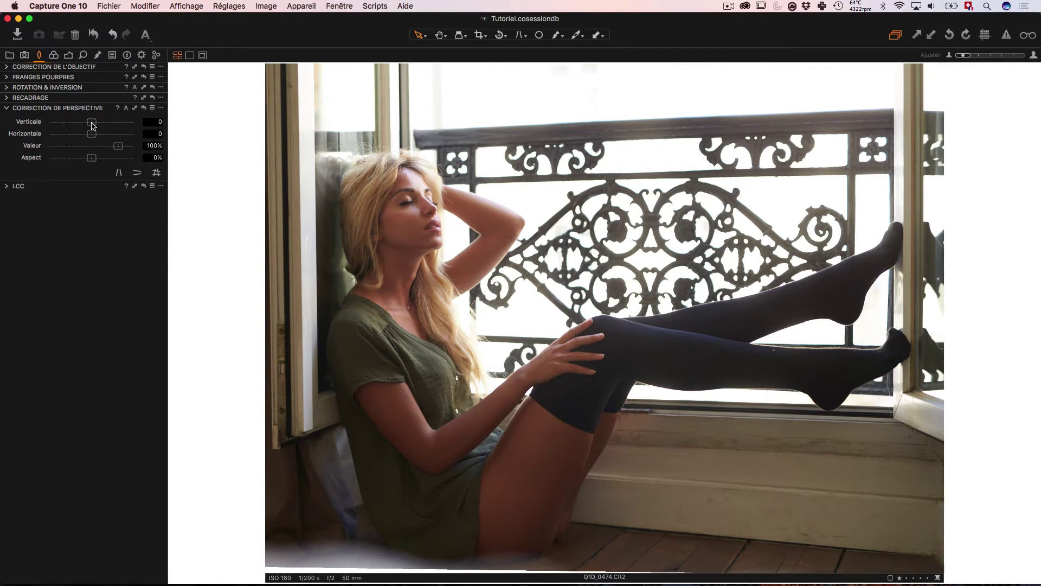
{"action": "left_click_drag", "start_coordinate": [92, 124], "coordinate": [111, 158]}
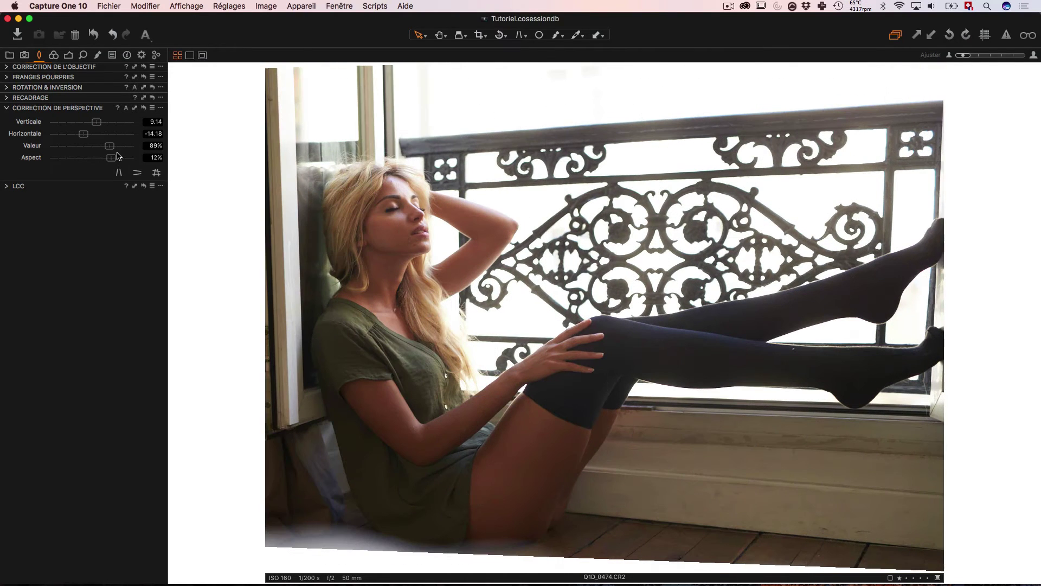
{"action": "left_click", "coordinate": [144, 108]}
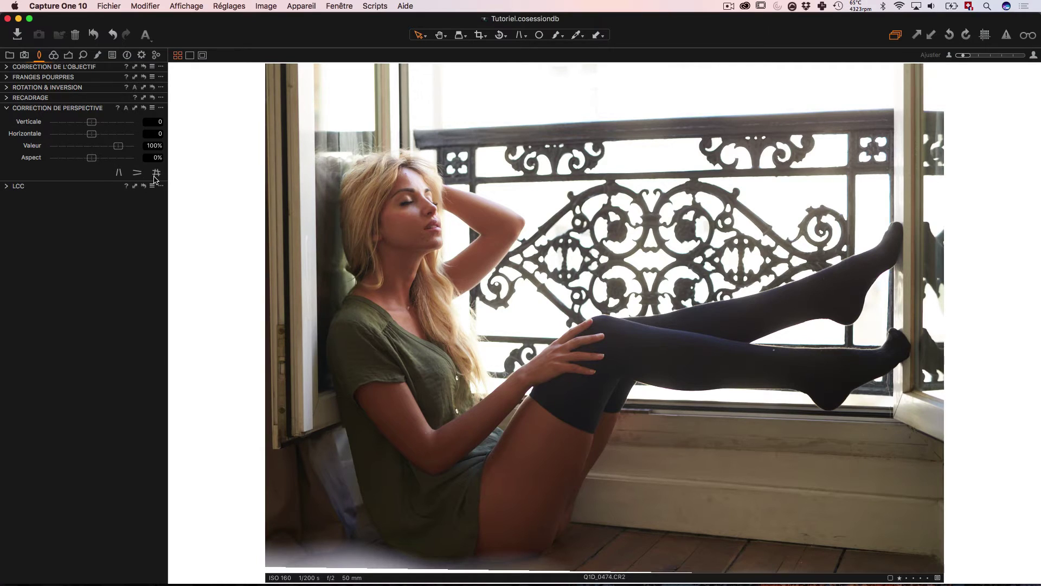
Correct the vertical perspective by aligning the two guides with the window frame edges on either side of the woman and applying the correction
{"action": "left_click", "coordinate": [520, 37]}
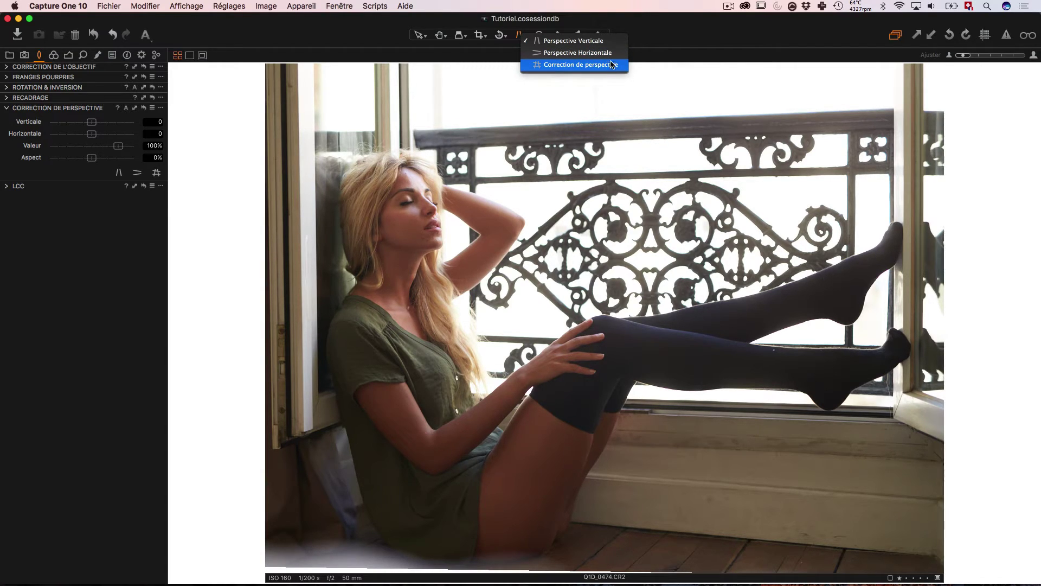
{"action": "left_click", "coordinate": [627, 43]}
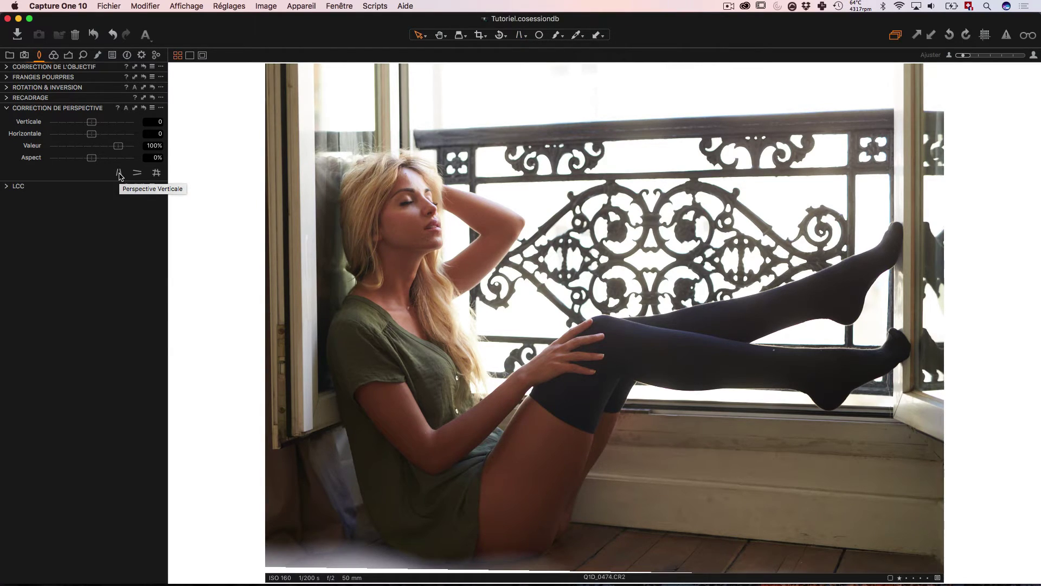
{"action": "left_click", "coordinate": [120, 174]}
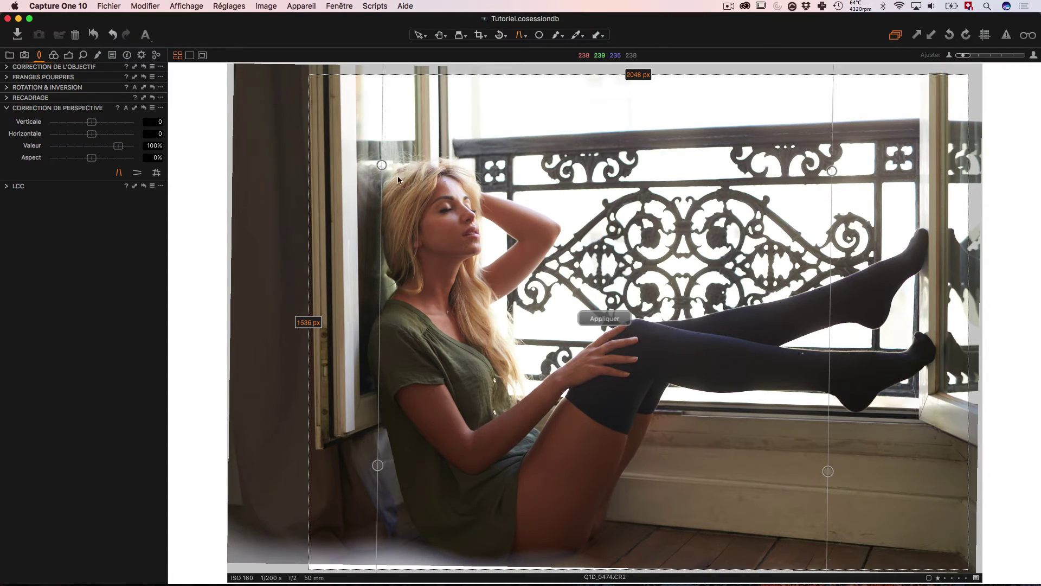
{"action": "left_click_drag", "start_coordinate": [378, 164], "coordinate": [341, 93]}
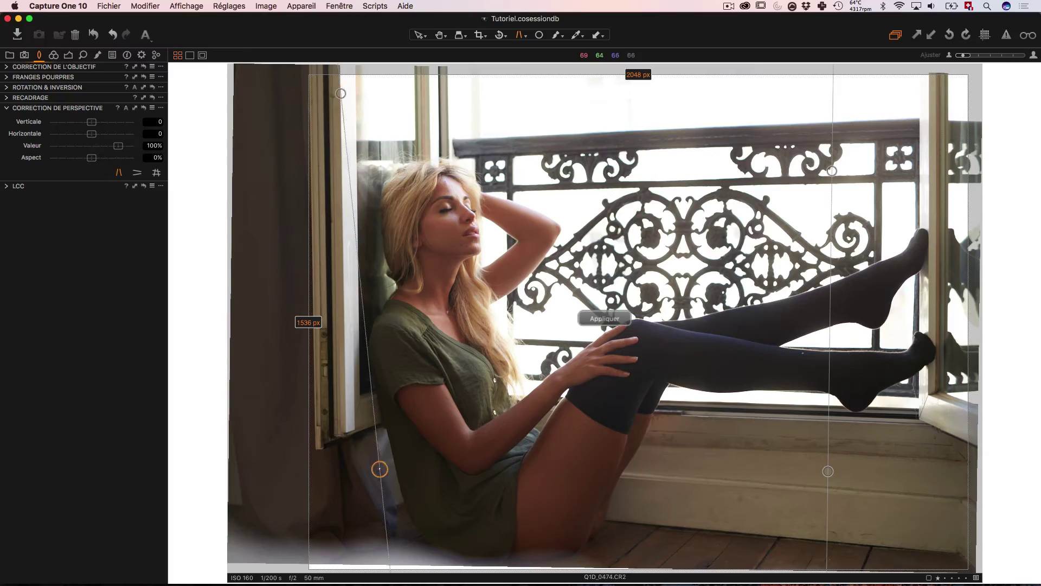
{"action": "left_click_drag", "start_coordinate": [380, 469], "coordinate": [346, 423]}
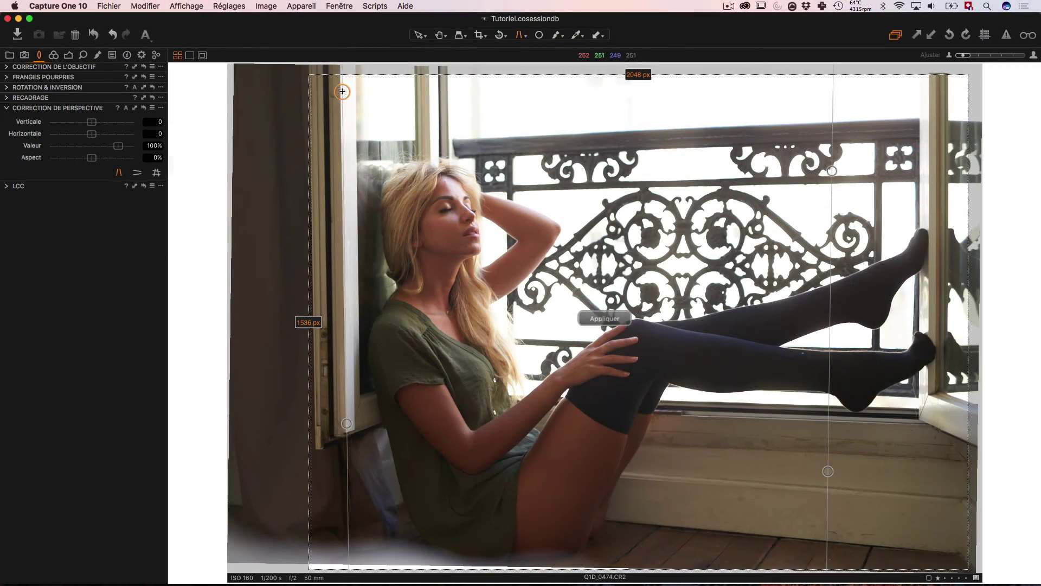
{"action": "left_click_drag", "start_coordinate": [342, 91], "coordinate": [340, 92]}
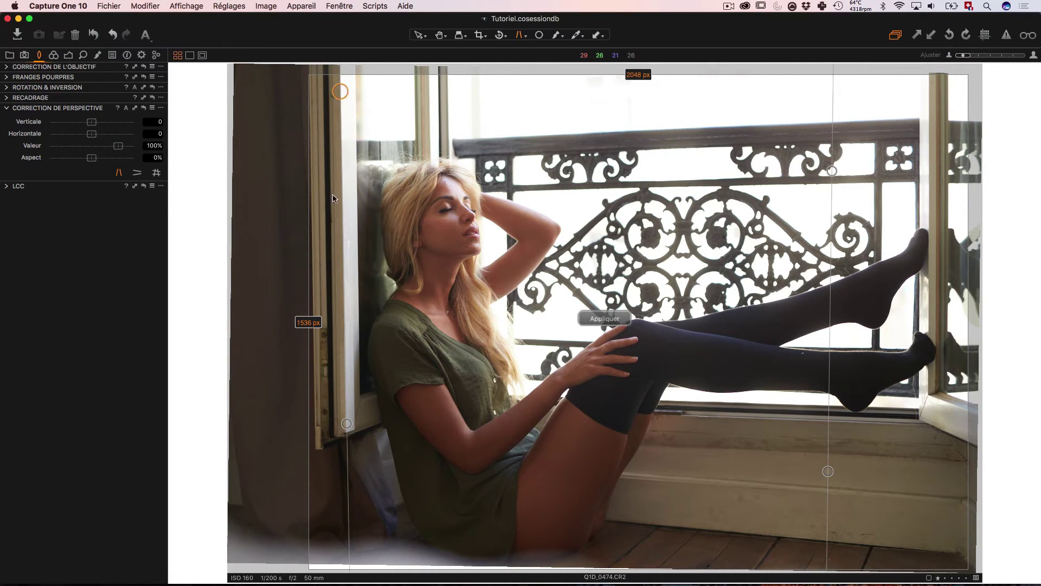
{"action": "left_click_drag", "start_coordinate": [832, 171], "coordinate": [935, 85]}
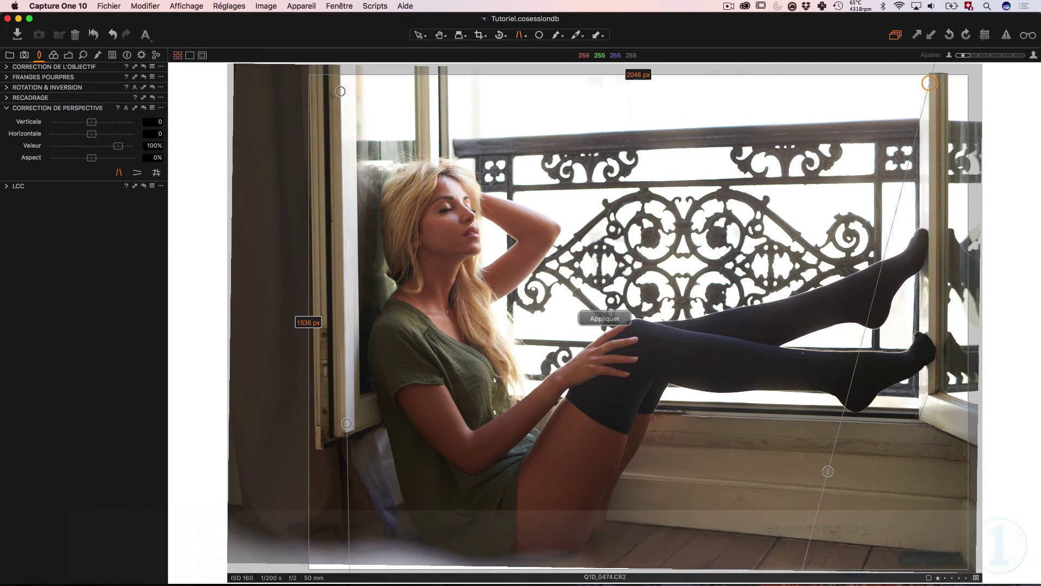
{"action": "left_click_drag", "start_coordinate": [827, 471], "coordinate": [928, 391]}
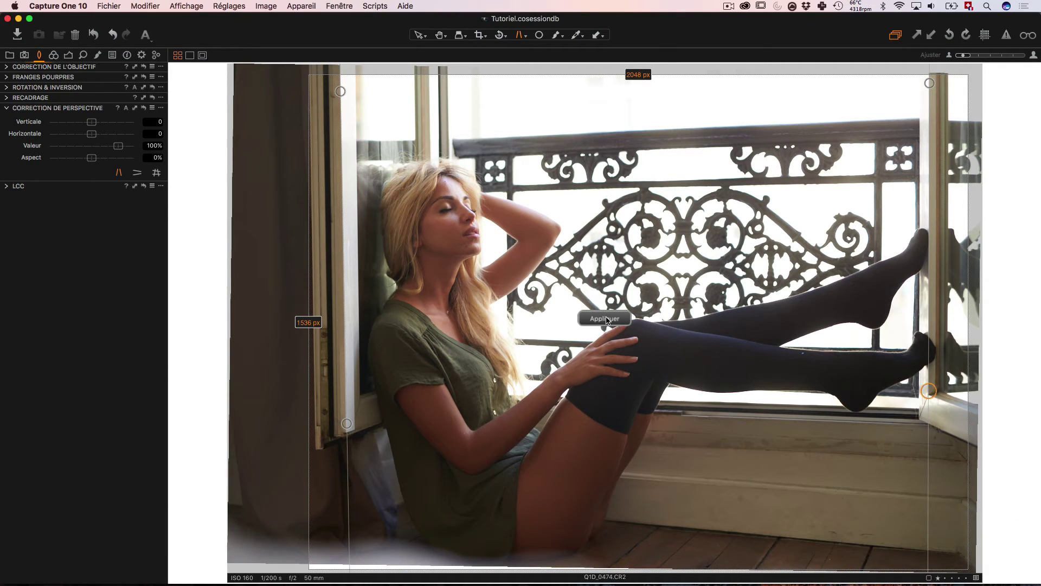
{"action": "left_click", "coordinate": [606, 319]}
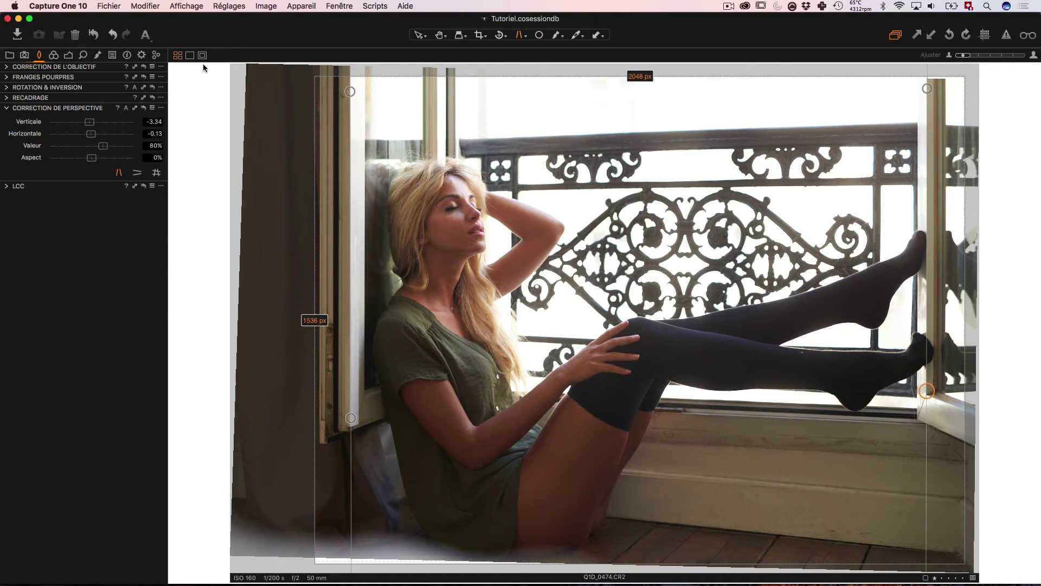
Show the horizontal perspective guides and switch to the combined vertical and horizontal perspective correction
{"action": "left_click", "coordinate": [137, 173]}
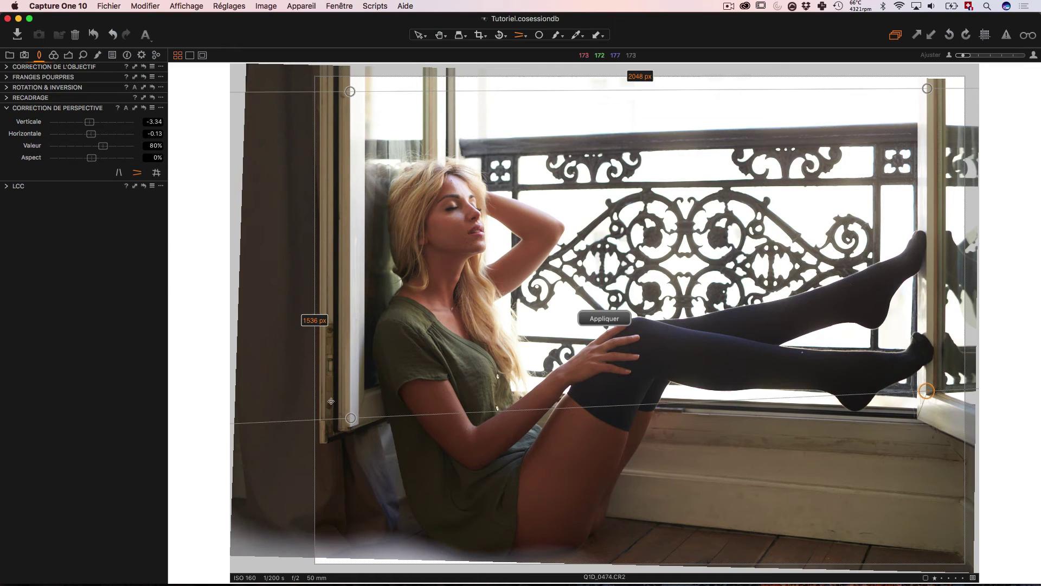
{"action": "left_click", "coordinate": [156, 173]}
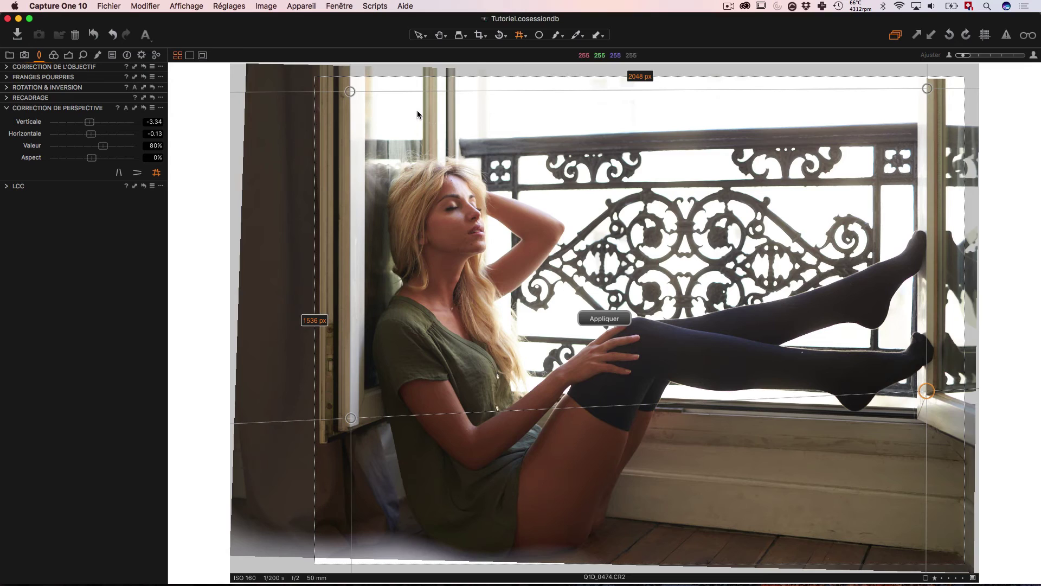